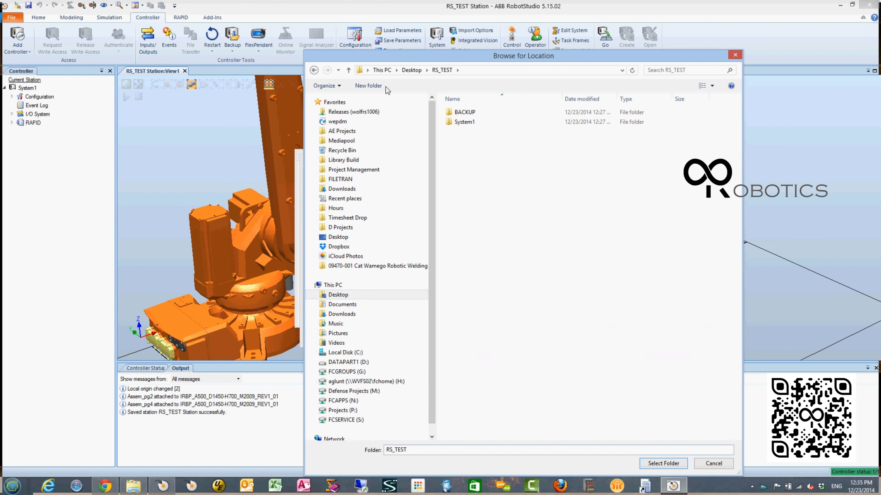
pyautogui.click(368, 86)
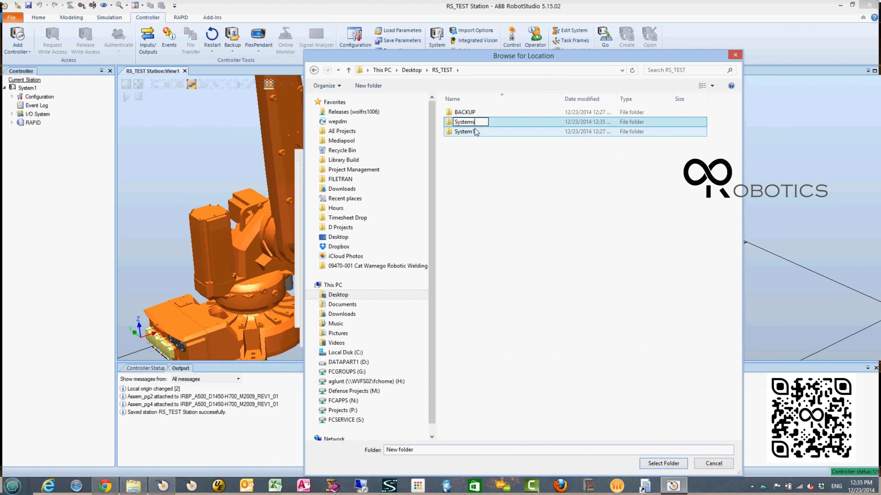
pyautogui.press('Return')
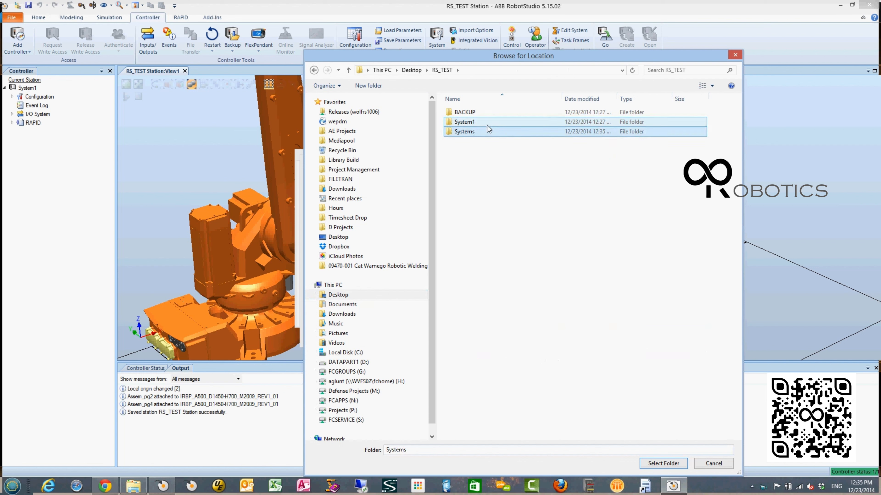
pyautogui.rightClick(475, 132)
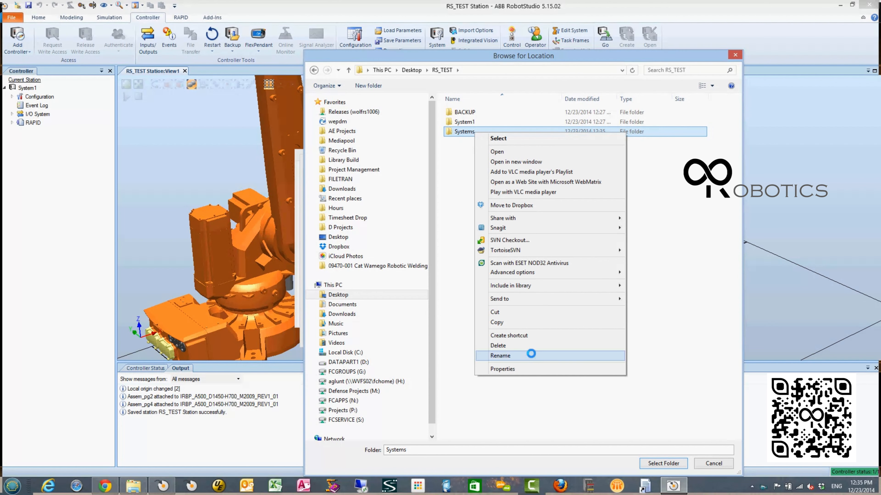
pyautogui.click(532, 346)
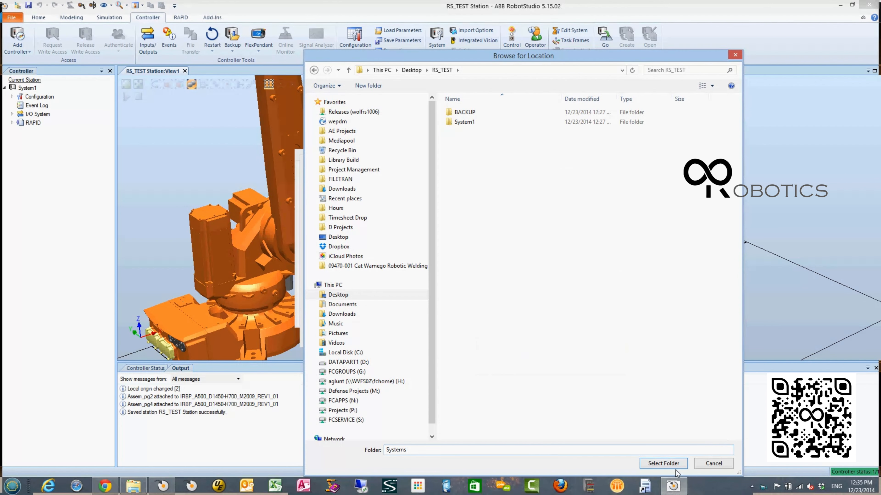
# - Set the new controller system's location to the RS_TEST folder on the Desktop and proceed to the controller key settings
pyautogui.click(663, 462)
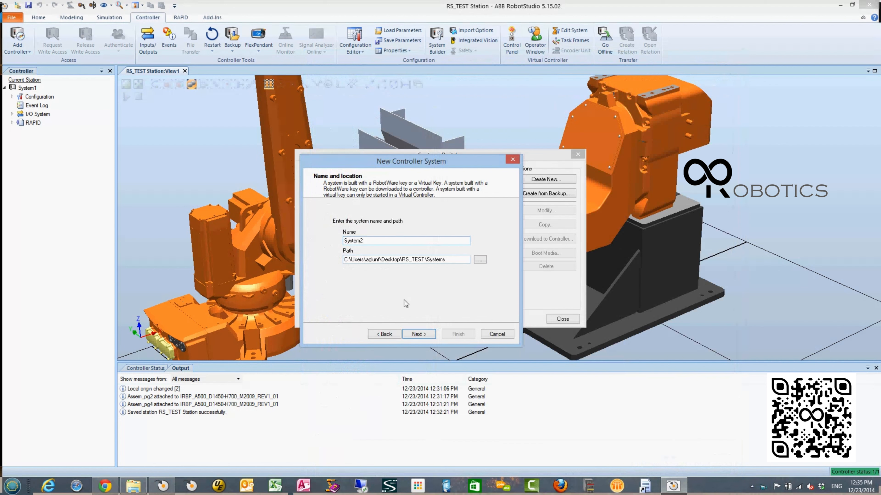
pyautogui.click(415, 334)
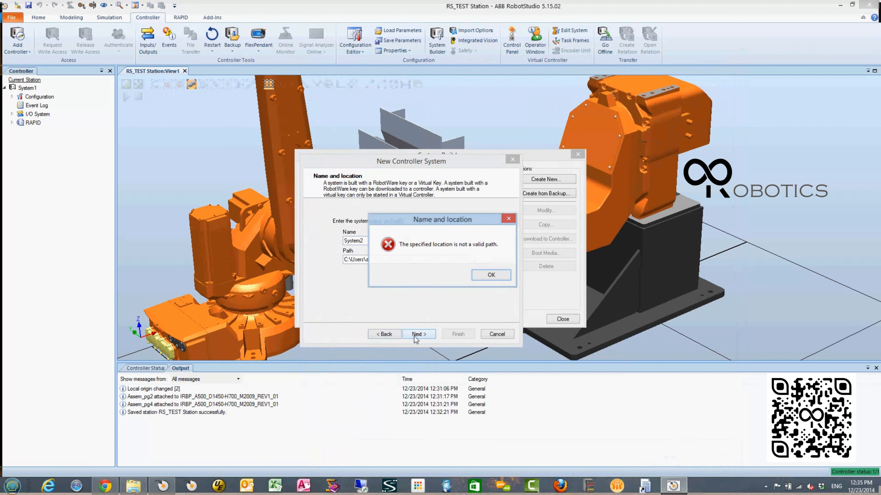
pyautogui.click(485, 278)
pyautogui.click(467, 262)
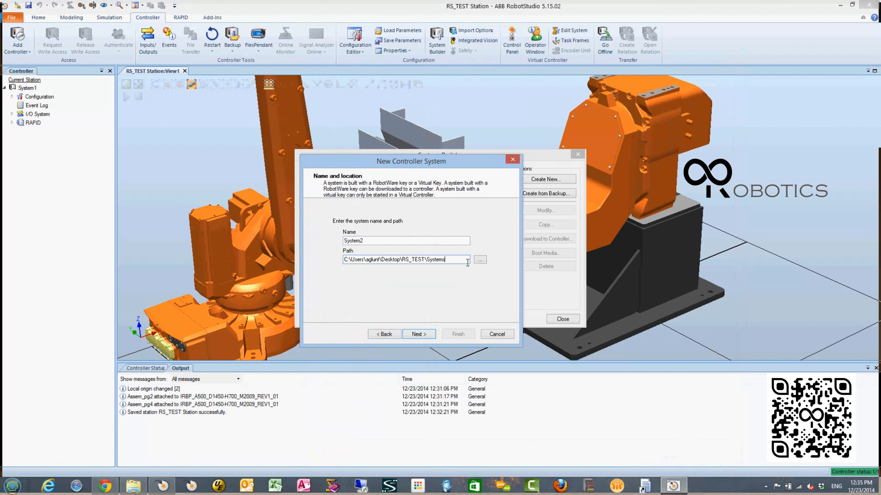
pyautogui.press('BackSpace')
pyautogui.press('BackSpace')
pyautogui.press('BackSpace')
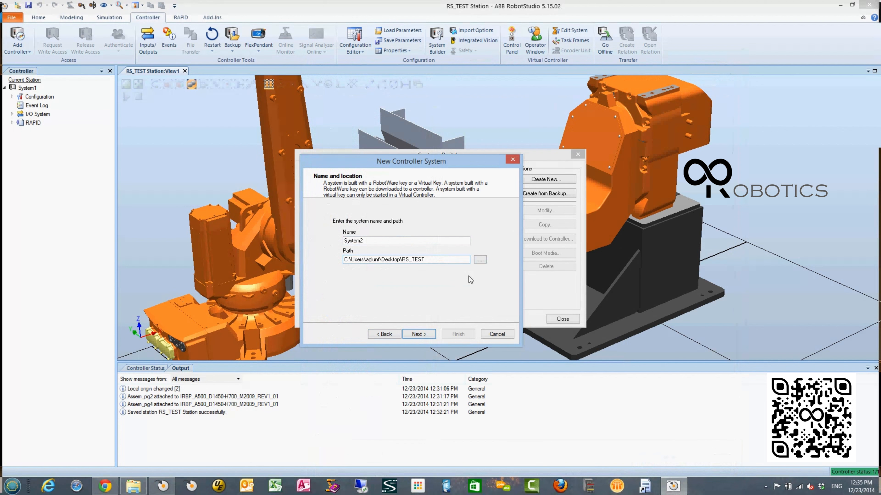
pyautogui.click(429, 333)
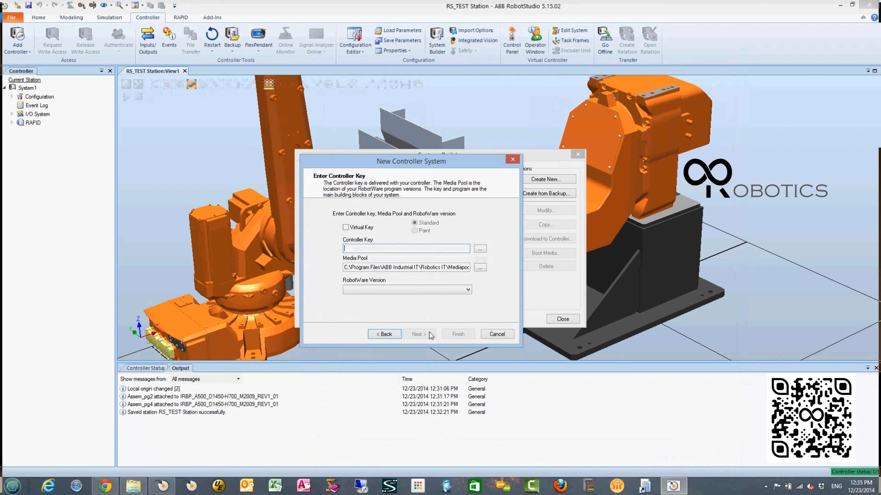
# - Use a virtual controller key with RobotWare 5.61.02_2008 and add the drive key as Drive #1
pyautogui.click(371, 228)
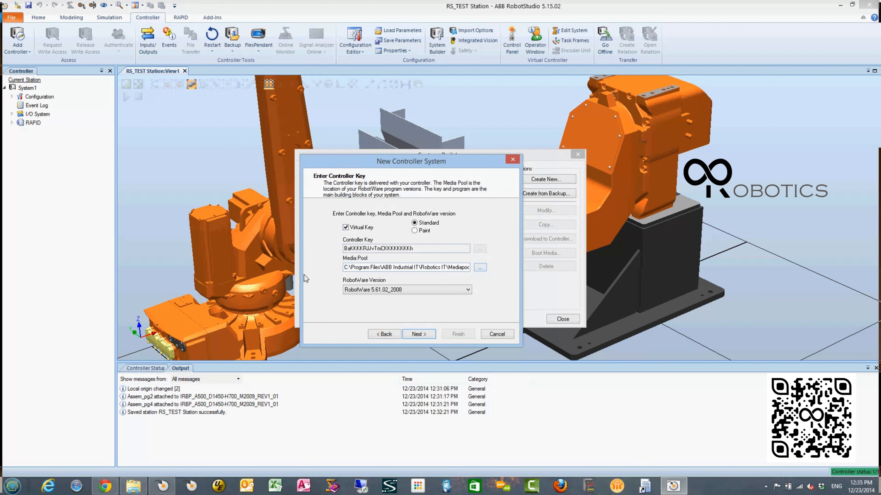
pyautogui.click(423, 334)
pyautogui.click(417, 223)
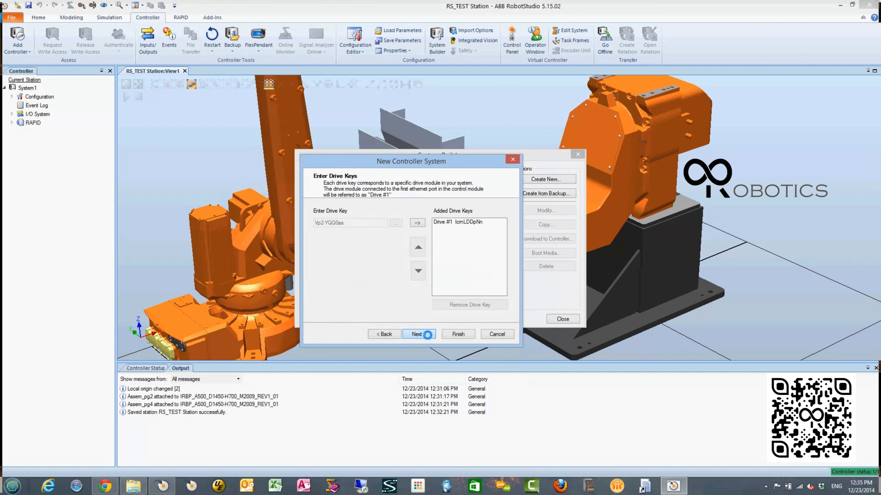
pyautogui.click(418, 334)
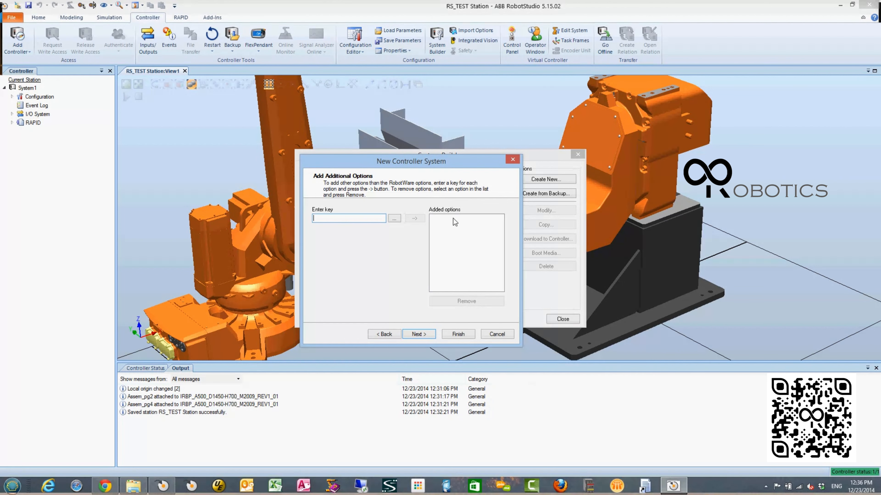
# - Add the positioner option by loading extkey.kxt from the Mediapool folder 3HEA-1Ta-00116.Single_IRBP_A, and proceed to the option selection
pyautogui.click(394, 219)
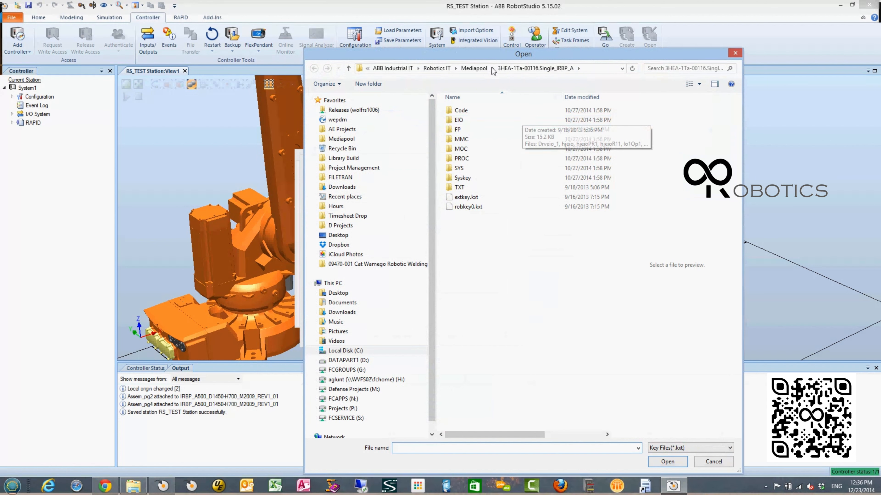
pyautogui.click(474, 69)
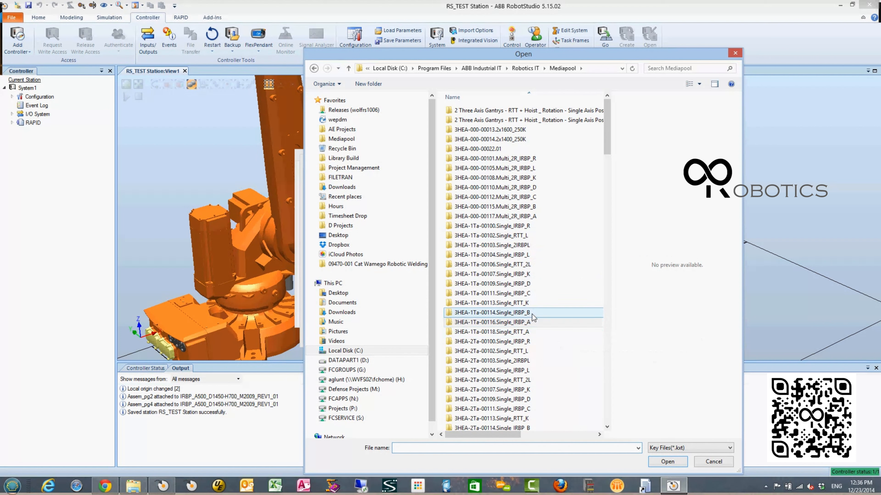
pyautogui.doubleClick(533, 323)
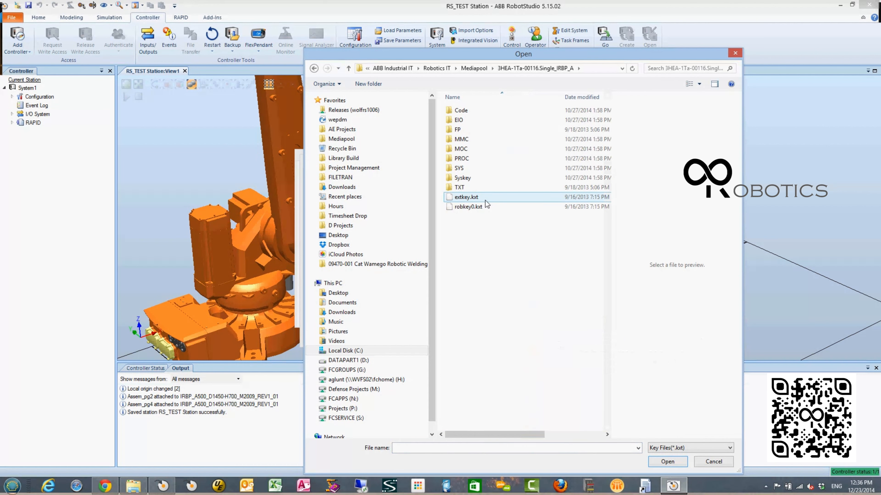
pyautogui.doubleClick(485, 200)
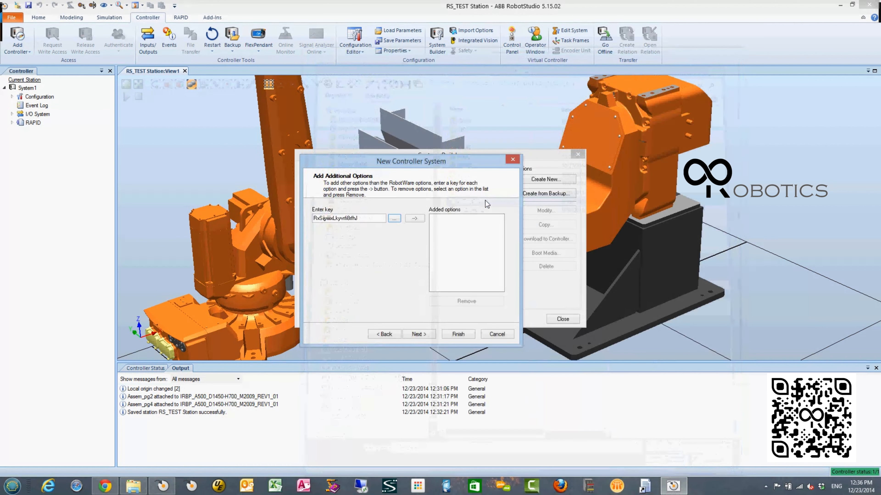
pyautogui.click(414, 219)
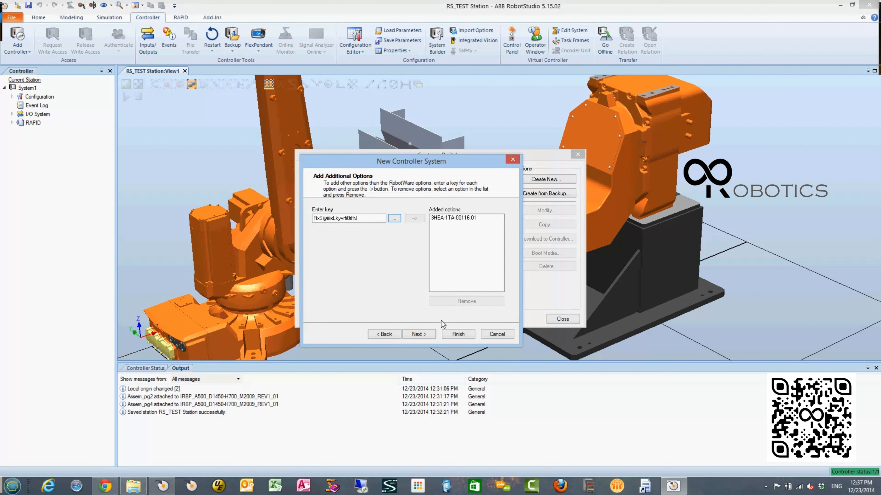
pyautogui.click(424, 333)
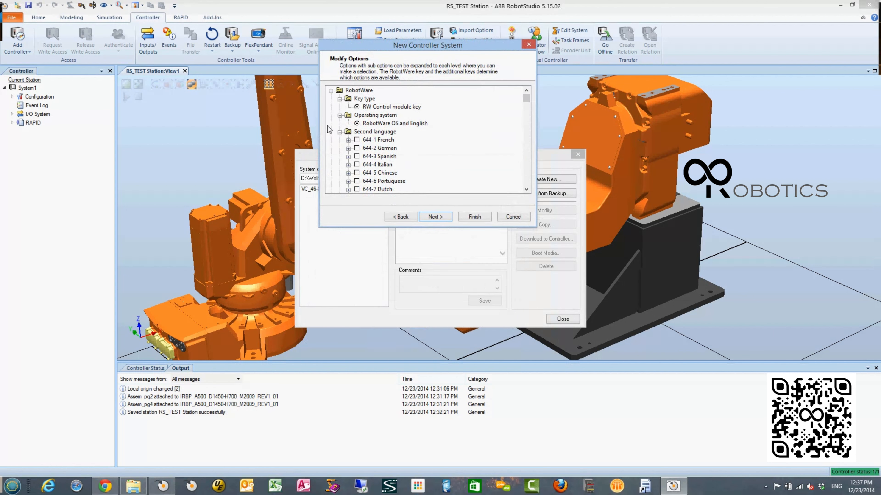
# - Enable the 709-x DeviceNet option under Hardware, collapsing the key type, operating system and second language groups
pyautogui.click(340, 100)
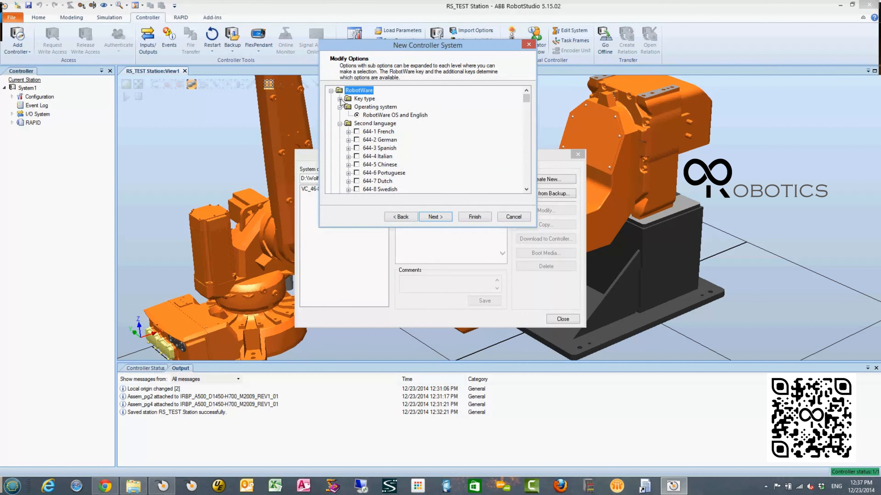
pyautogui.click(339, 108)
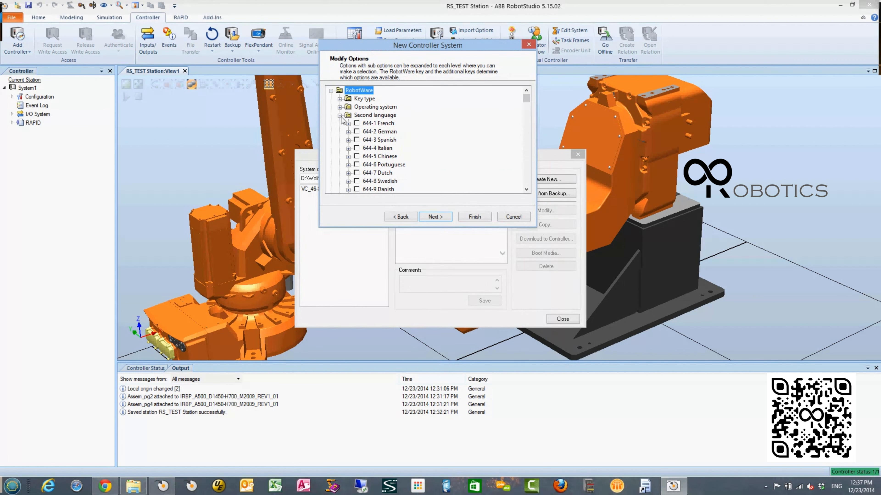
pyautogui.click(340, 116)
pyautogui.click(340, 116)
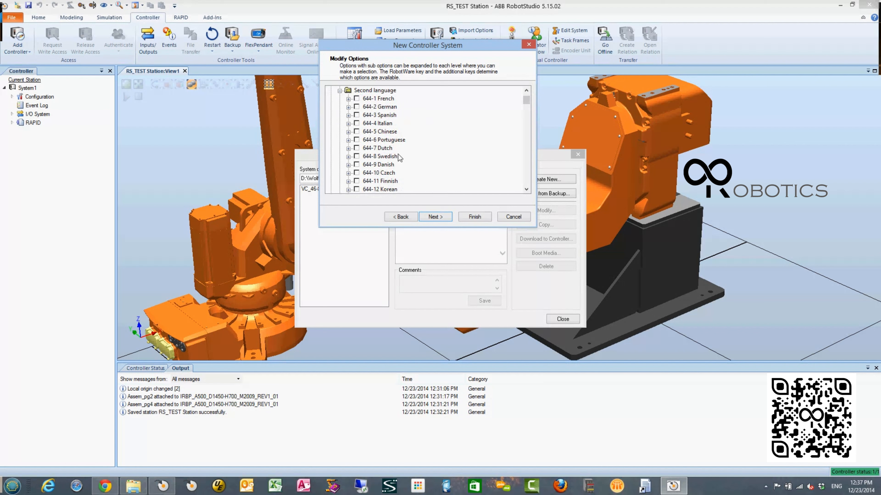
pyautogui.click(340, 91)
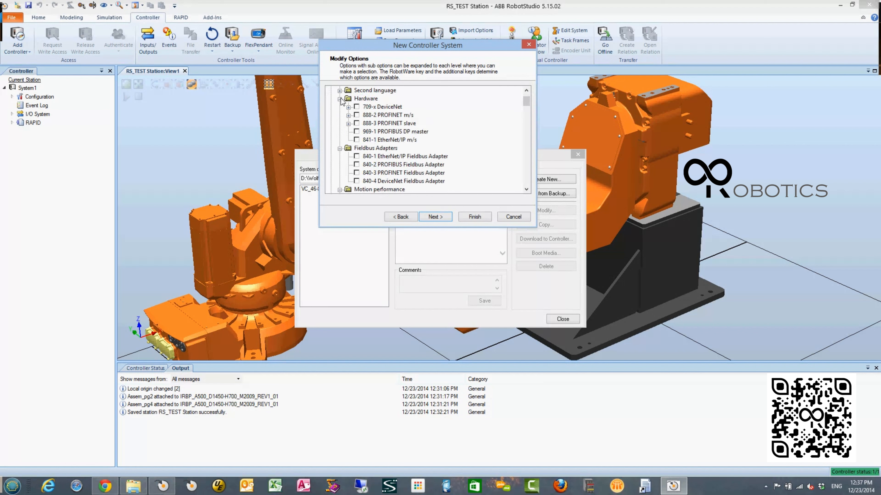
pyautogui.click(356, 107)
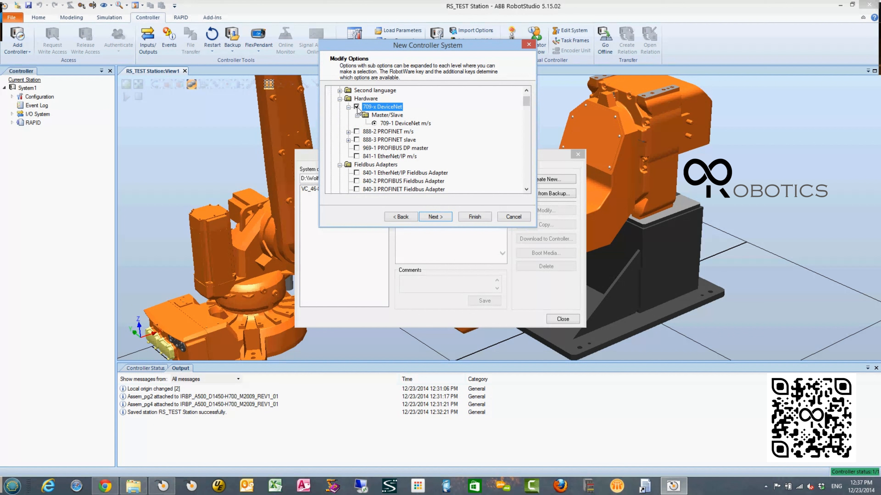
# - Enable 608-1 World Zones under Motion events, collapsing the hardware, fieldbus, motion performance and motion coordination groups
pyautogui.click(340, 99)
pyautogui.click(339, 107)
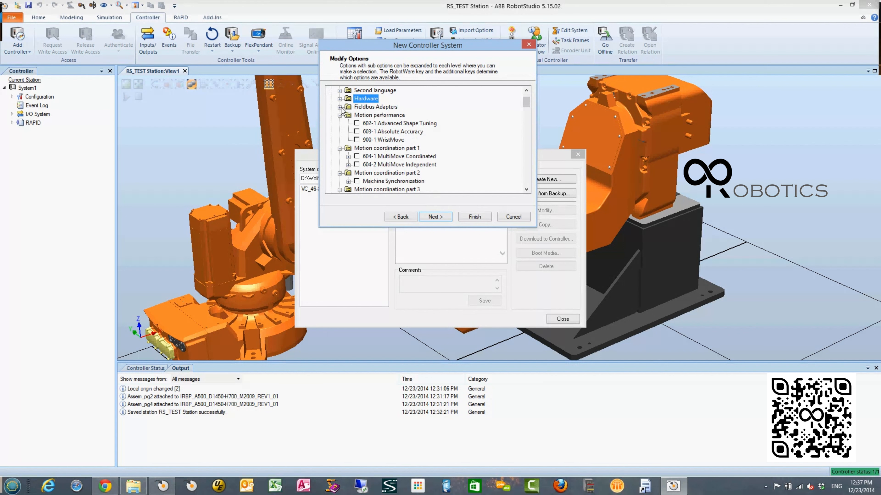
pyautogui.click(340, 115)
pyautogui.click(340, 123)
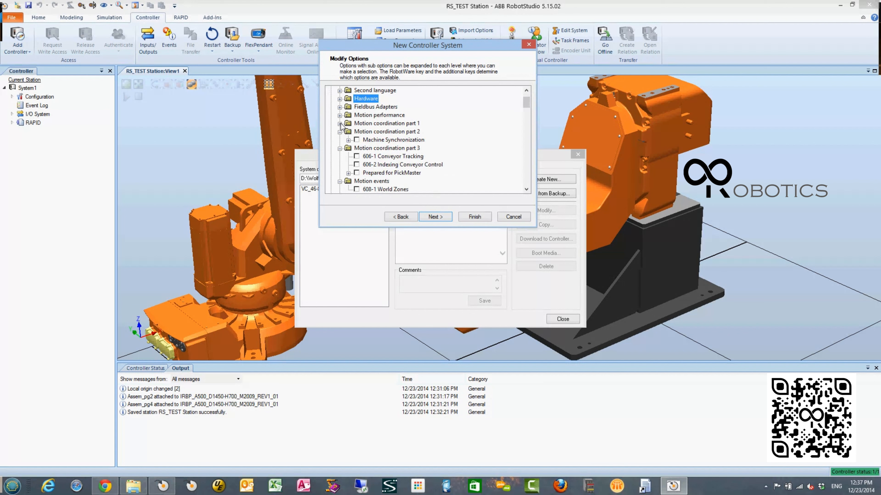
pyautogui.click(340, 132)
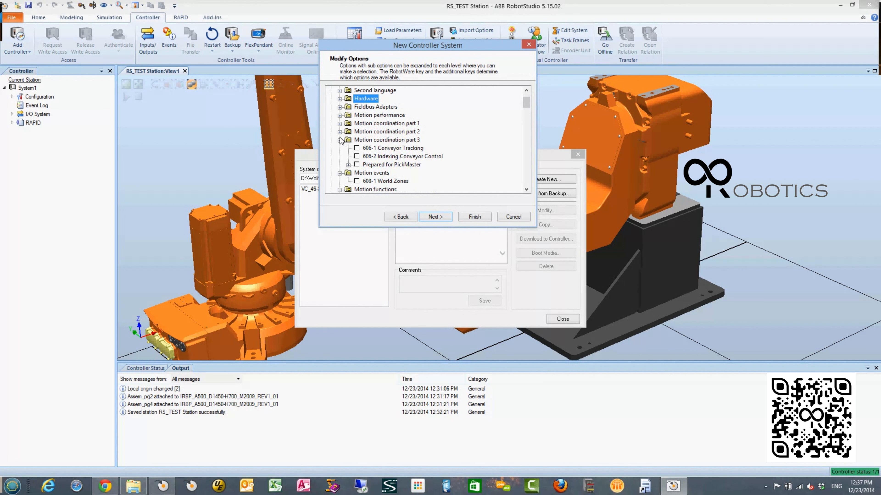
pyautogui.click(340, 140)
pyautogui.click(356, 156)
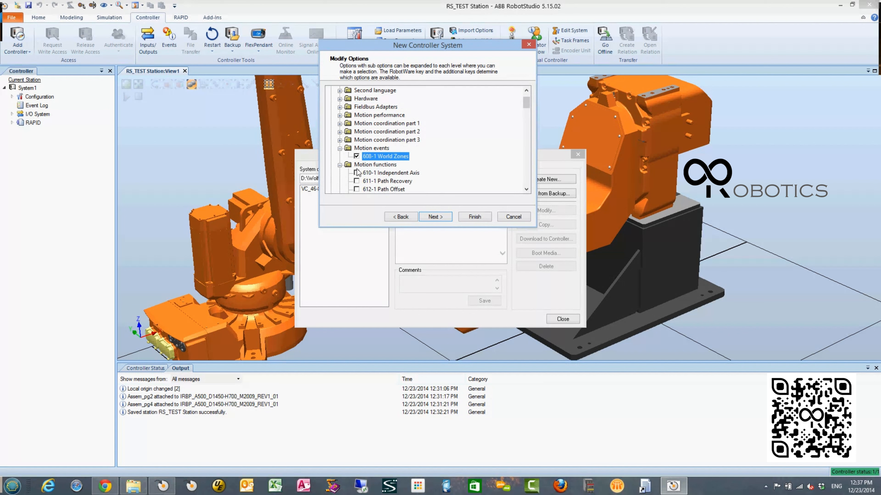
# - Enable 611-1 Path Recovery and 612-1 Path Offset under Motion functions, and collapse the finished motion groups
pyautogui.click(356, 180)
pyautogui.click(357, 189)
pyautogui.click(340, 140)
pyautogui.click(340, 148)
# - Enable the needed motion supervision and communication options, plus 623-1 Multitasking under Engineering Tools, and collapse these groups
pyautogui.click(356, 165)
pyautogui.click(356, 182)
pyautogui.click(356, 190)
pyautogui.click(357, 190)
pyautogui.click(340, 132)
pyautogui.click(340, 140)
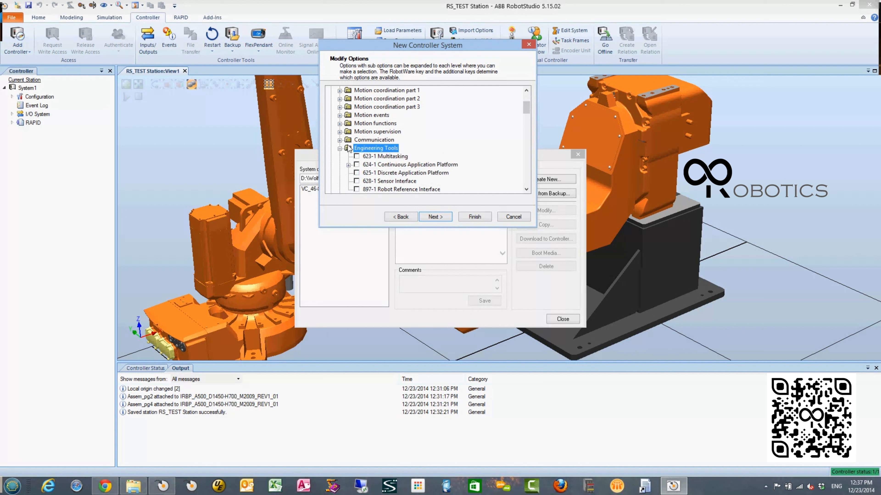
pyautogui.click(357, 157)
pyautogui.click(340, 149)
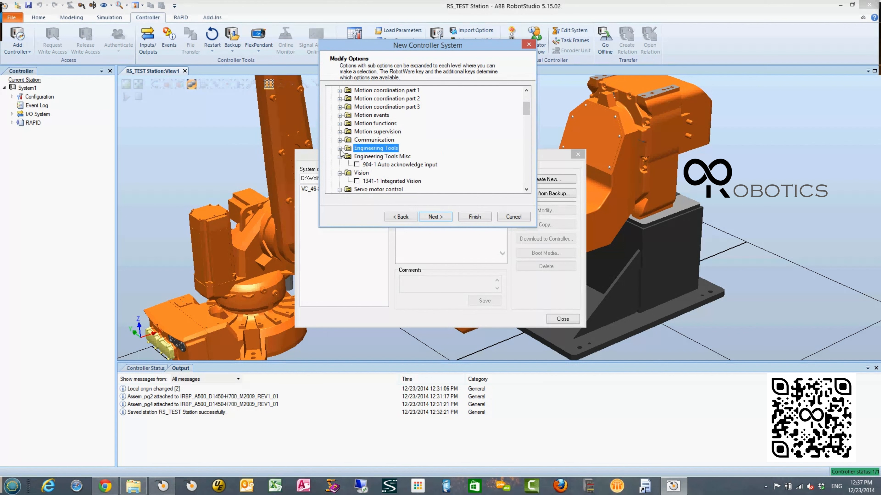
# - Enable 812-1 Production Manager, collapsing the engineering tools misc, vision, servo motor, machining and force control groups
pyautogui.scroll(-2, 411, 165)
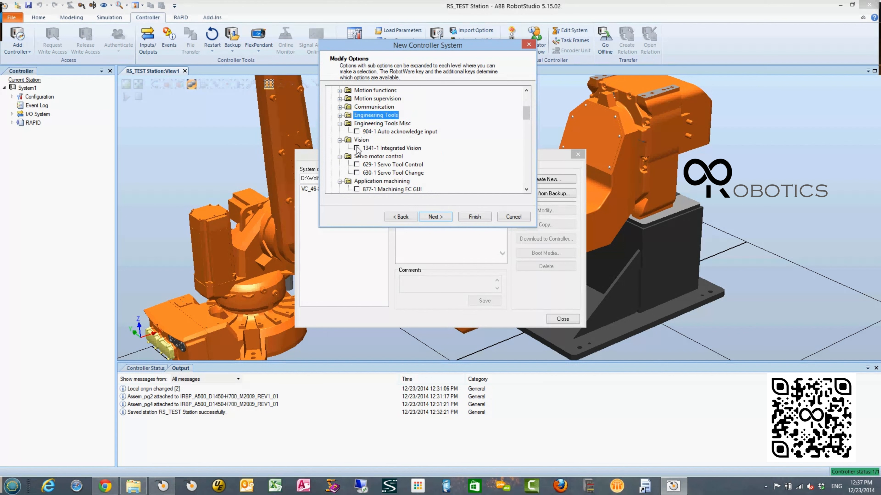
pyautogui.click(340, 124)
pyautogui.click(340, 132)
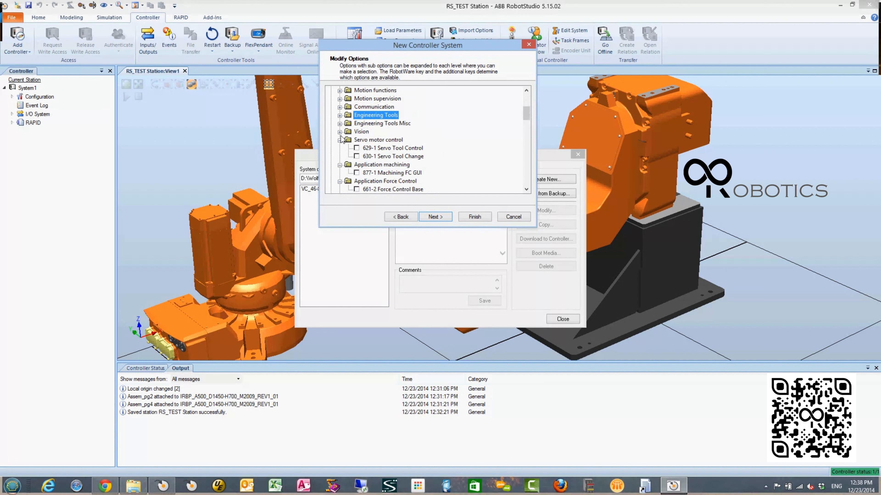
pyautogui.click(340, 140)
pyautogui.click(340, 148)
pyautogui.click(340, 157)
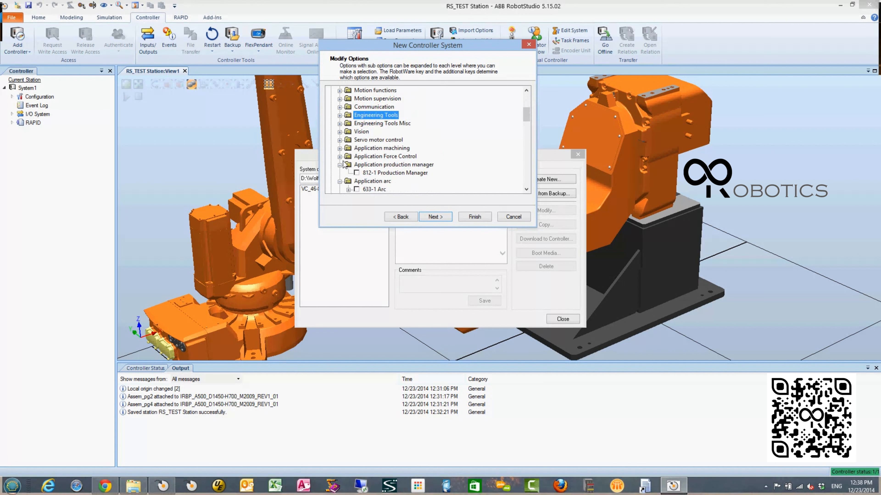
pyautogui.click(357, 166)
pyautogui.click(340, 165)
# - Enable the 633-1 Arc application with 650-8 Simulated Welder as its power source type
pyautogui.click(357, 181)
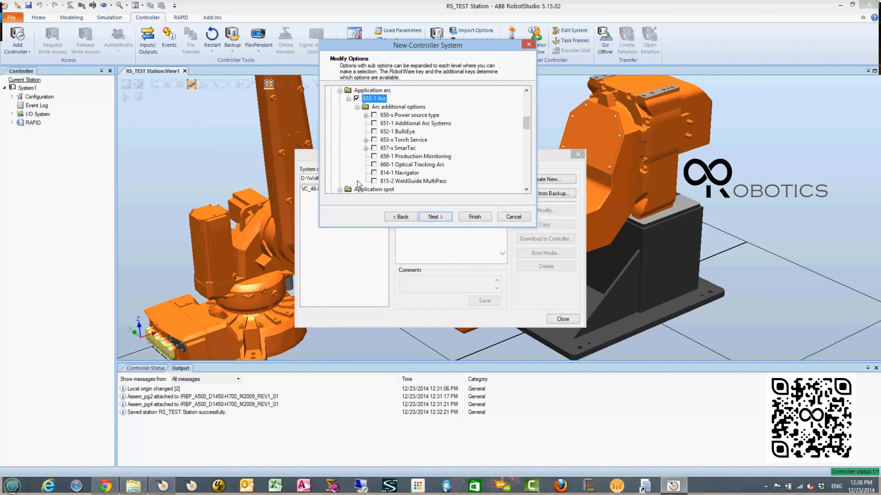
pyautogui.click(375, 117)
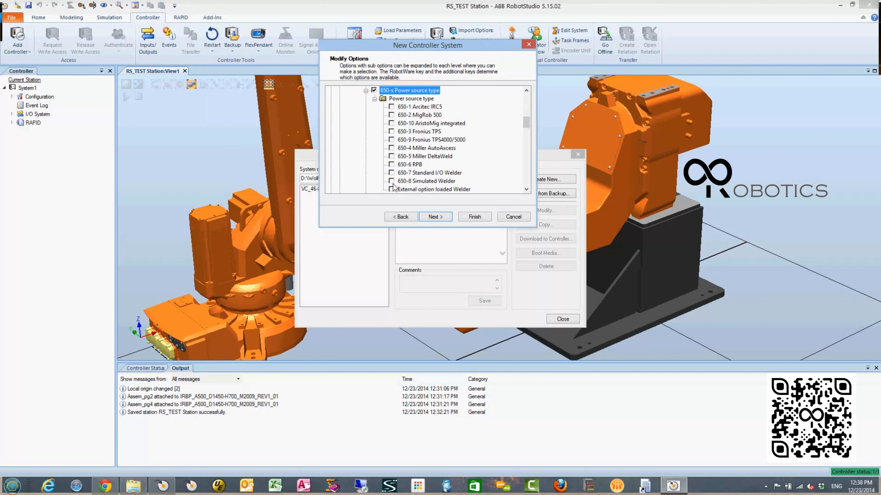
pyautogui.click(392, 180)
pyautogui.click(366, 91)
# - Add the 657-x SmarTac and 815-2 WeldGuide MultiPass options to the Arc application
pyautogui.click(374, 123)
pyautogui.click(373, 181)
pyautogui.scroll(-2, 393, 148)
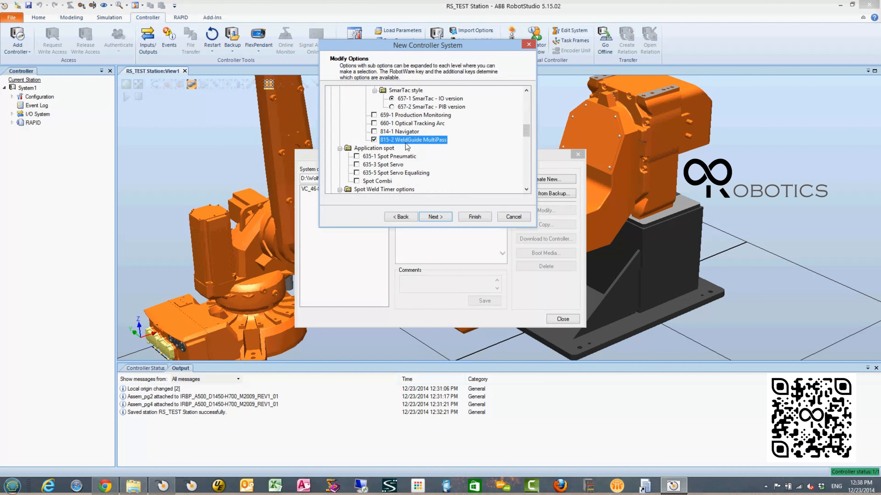
# - Collapse the Application arc group and the spot application option groups that follow it
pyautogui.scroll(5, 407, 147)
pyautogui.doubleClick(402, 157)
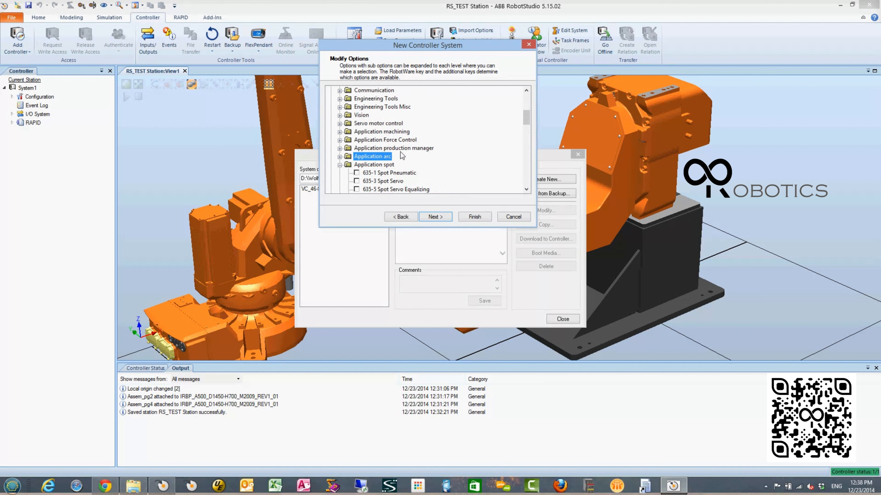
pyautogui.scroll(-2, 402, 156)
pyautogui.click(339, 124)
pyautogui.click(340, 132)
# - Choose the IRB 2600 manipulator in variant 2600-12/1.85 with no motor fan, and collapse the ABB standard manipulator branch
pyautogui.scroll(-8, 376, 156)
pyautogui.click(375, 173)
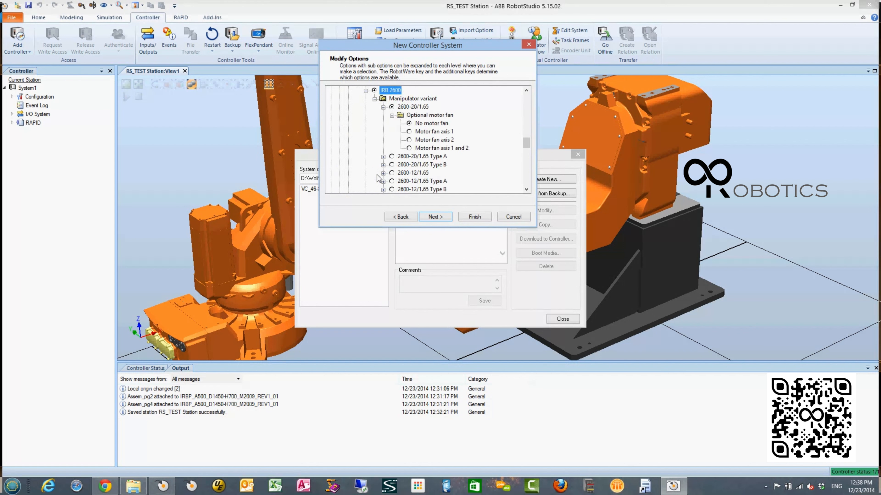
pyautogui.scroll(-1, 484, 140)
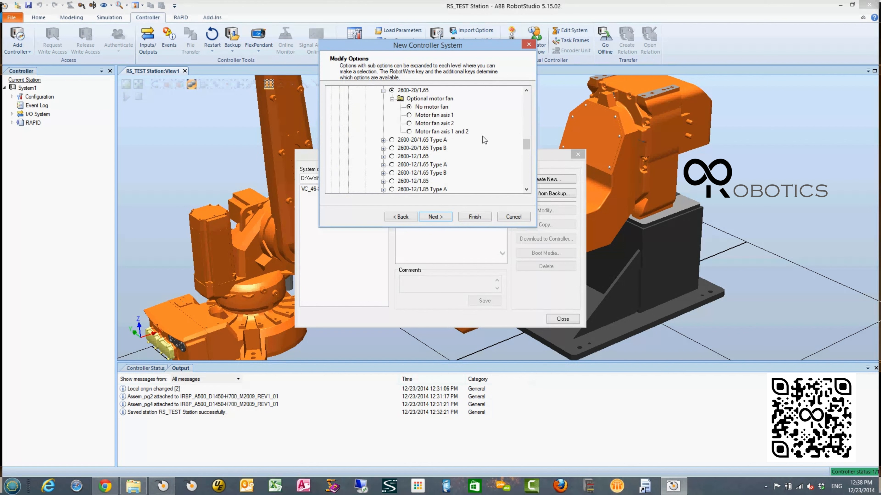
pyautogui.click(392, 181)
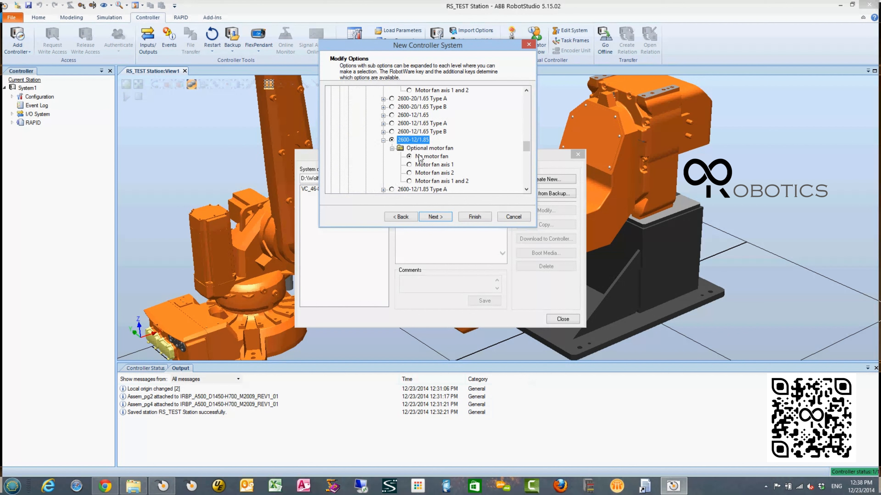
pyautogui.scroll(5, 420, 159)
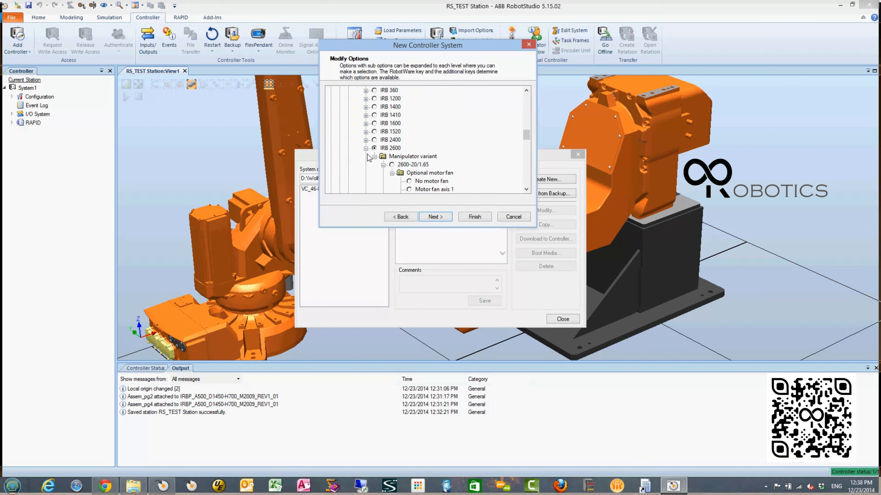
pyautogui.scroll(3, 378, 151)
pyautogui.click(357, 140)
# - Set the drive module configuration to Drive System 09 2600/4400/6400R
pyautogui.scroll(-3, 408, 143)
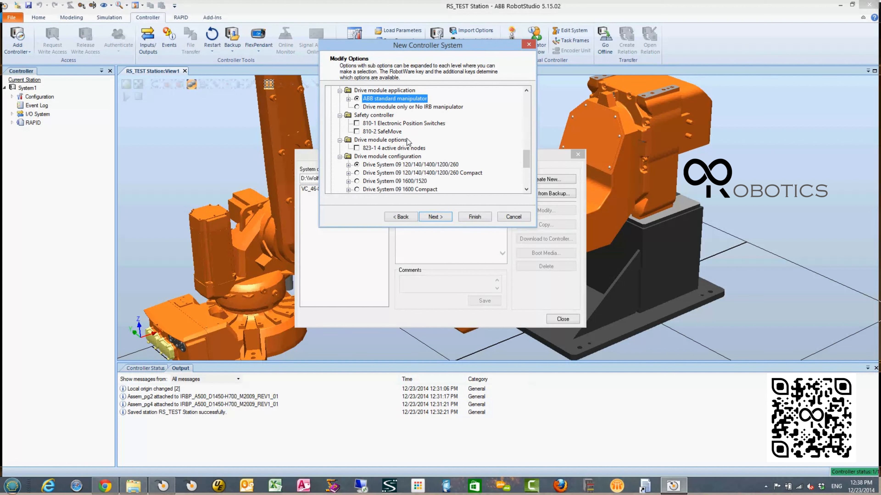
pyautogui.scroll(-1, 450, 144)
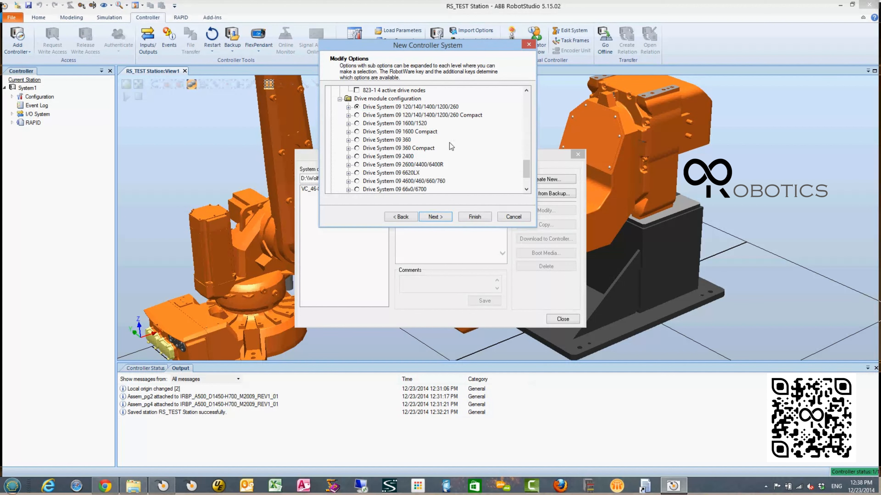
pyautogui.scroll(-1, 451, 144)
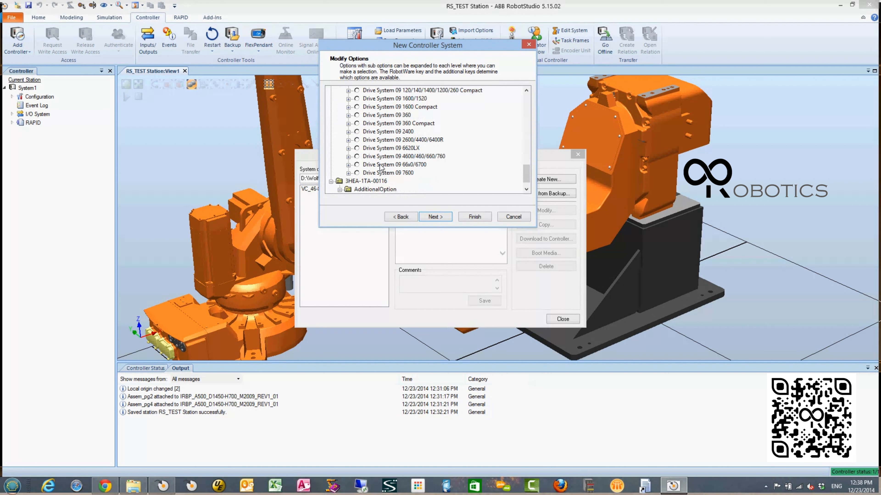
pyautogui.scroll(2, 432, 150)
pyautogui.scroll(-2, 431, 149)
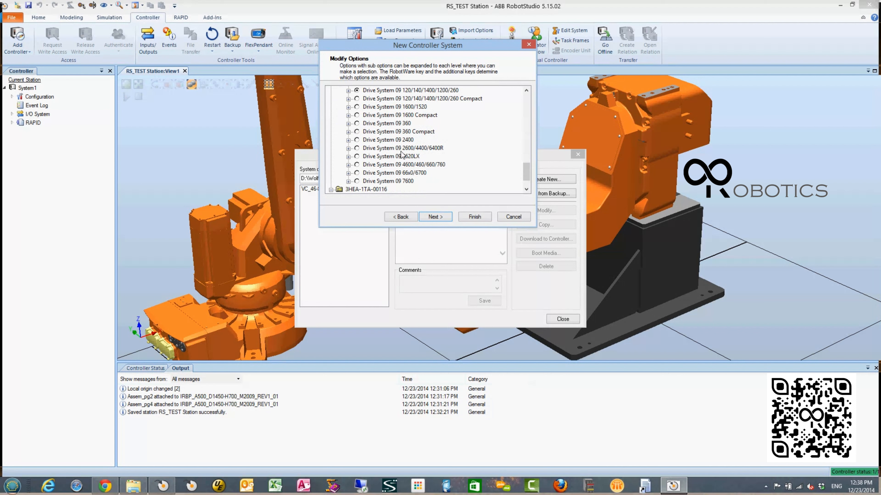
pyautogui.click(357, 149)
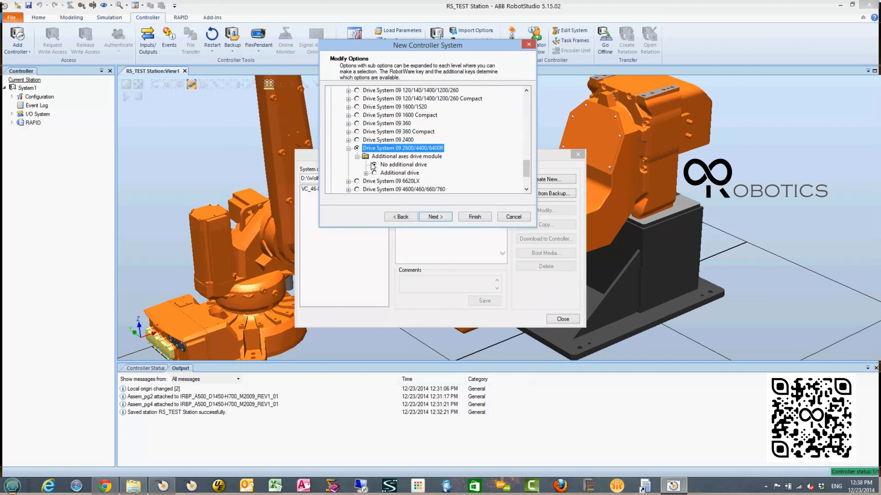
# - Enable an additional drive for the drive system, with ADU-790A in positions X3, Y3 and Z3
pyautogui.click(374, 173)
pyautogui.click(392, 188)
pyautogui.click(409, 188)
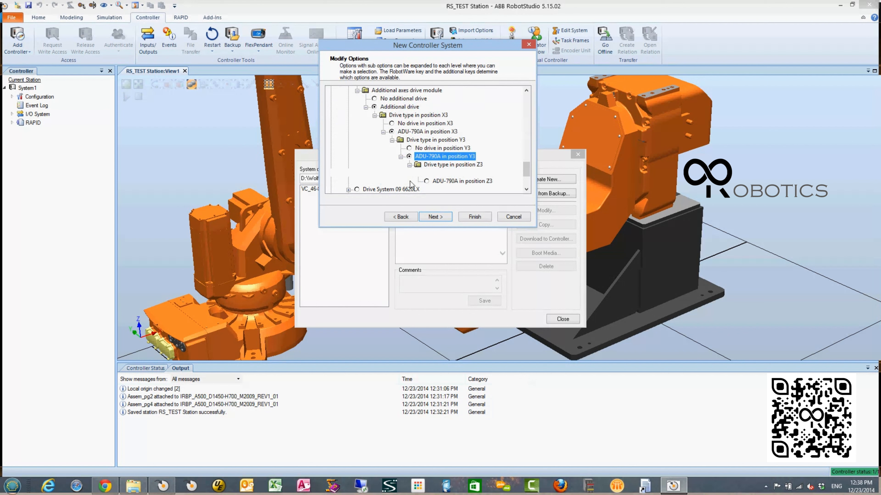
pyautogui.click(426, 182)
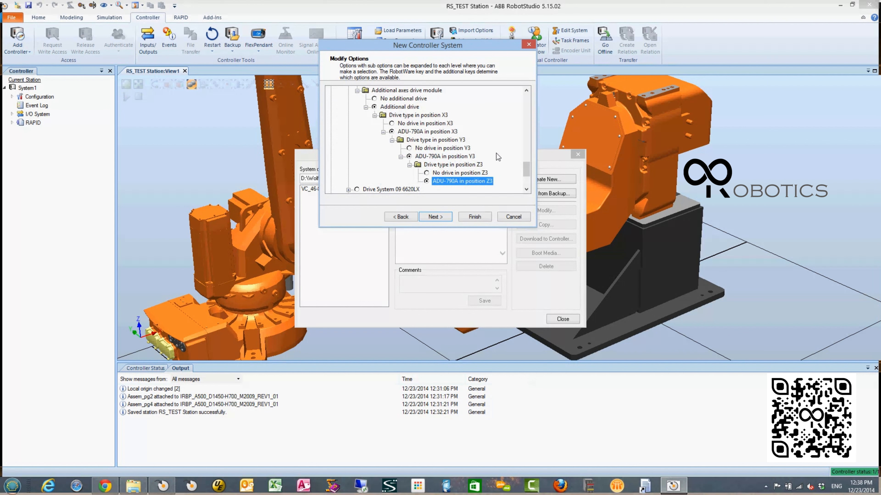
pyautogui.scroll(-2, 496, 153)
pyautogui.scroll(4, 496, 153)
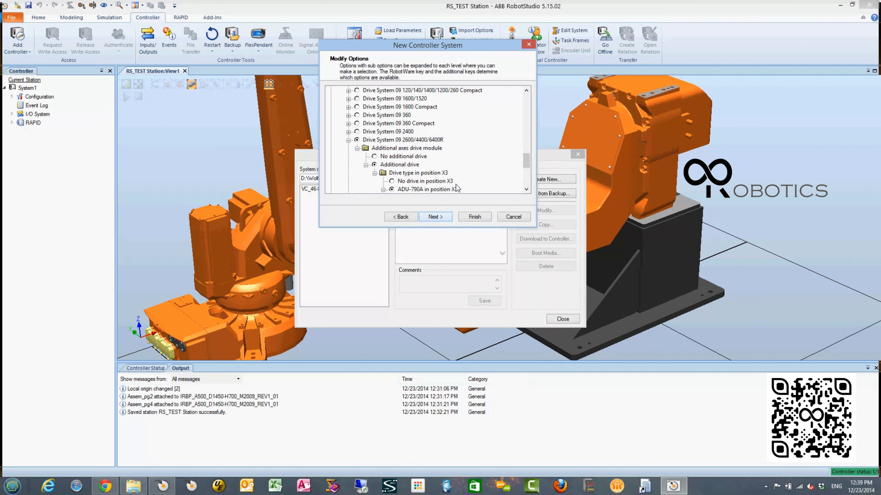
pyautogui.scroll(-2, 457, 188)
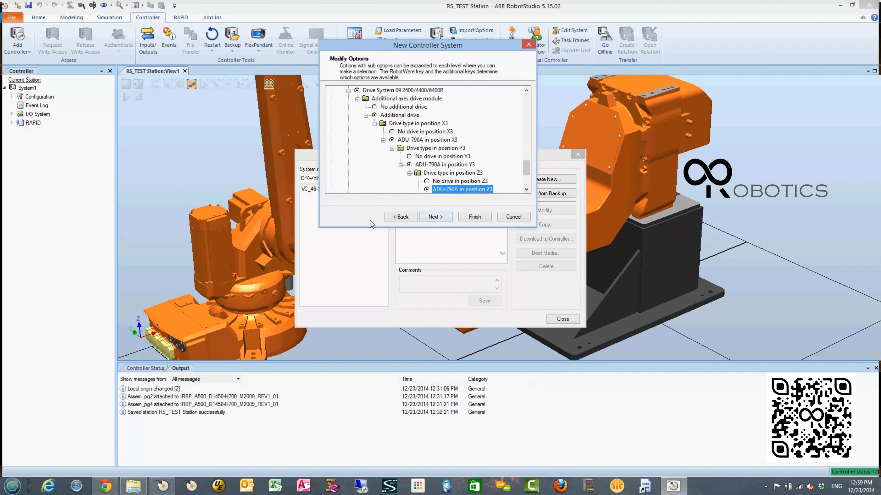
pyautogui.scroll(-1, 429, 203)
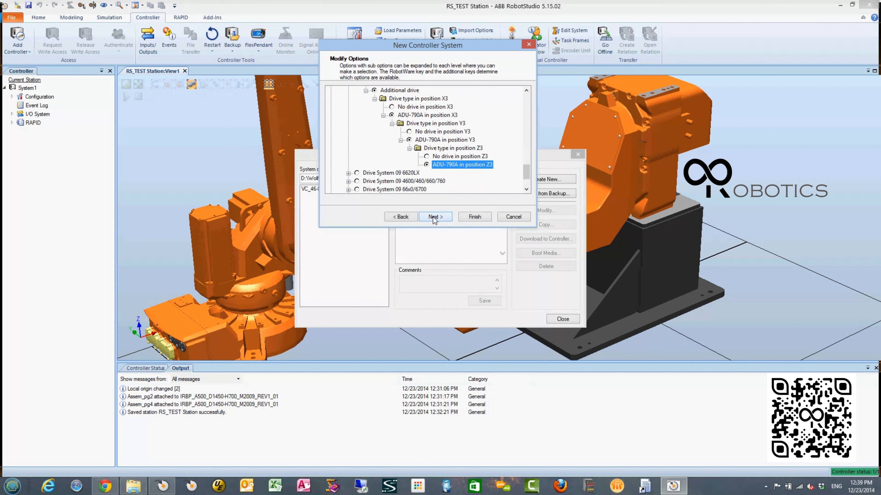
# - Finish creating the new controller system without adding files to its home directory, and close System Builder
pyautogui.click(433, 217)
pyautogui.click(442, 218)
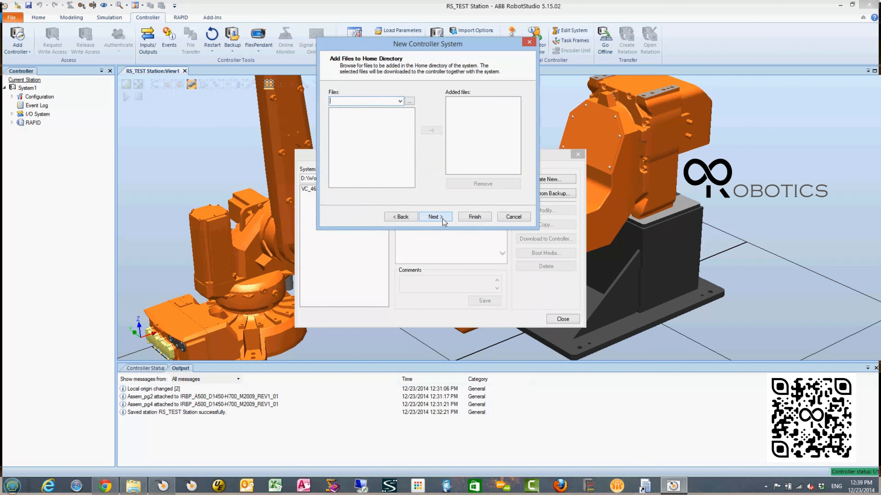
pyautogui.click(443, 219)
pyautogui.click(477, 216)
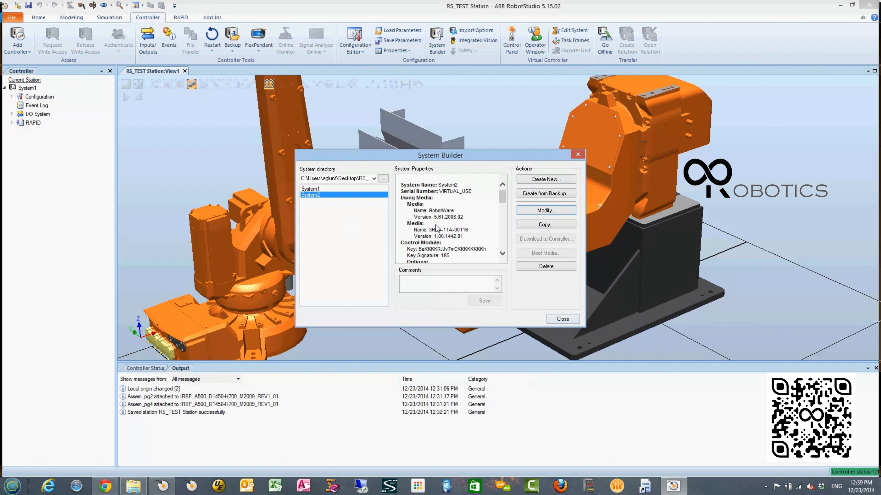
pyautogui.click(565, 320)
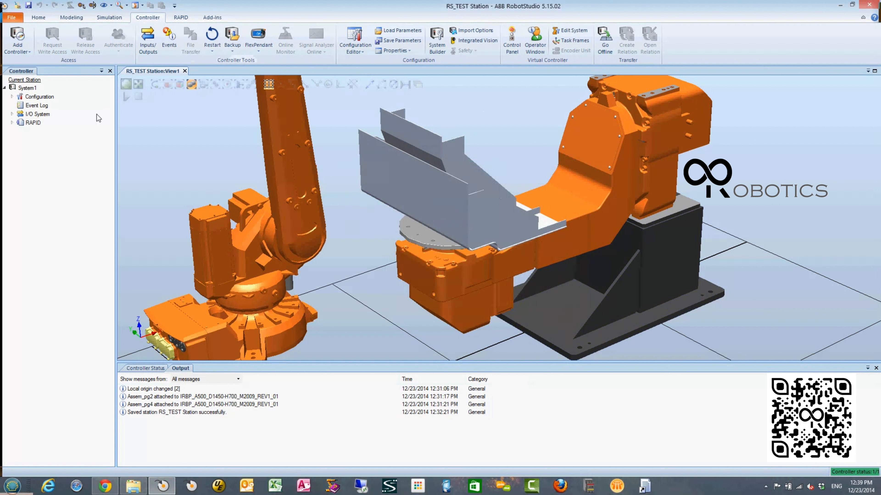
# - Remove System1 from the station without keeping its data, and accept updating the position of Binzel_water_22
pyautogui.click(4, 88)
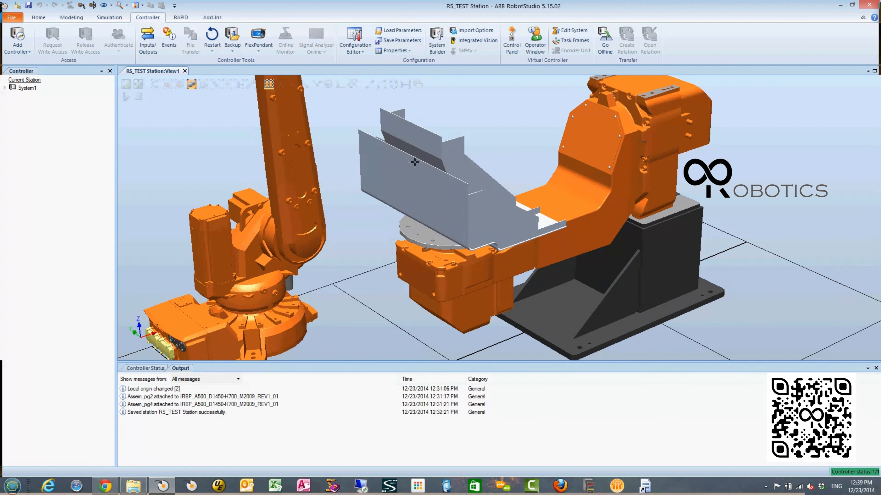
pyautogui.rightClick(28, 89)
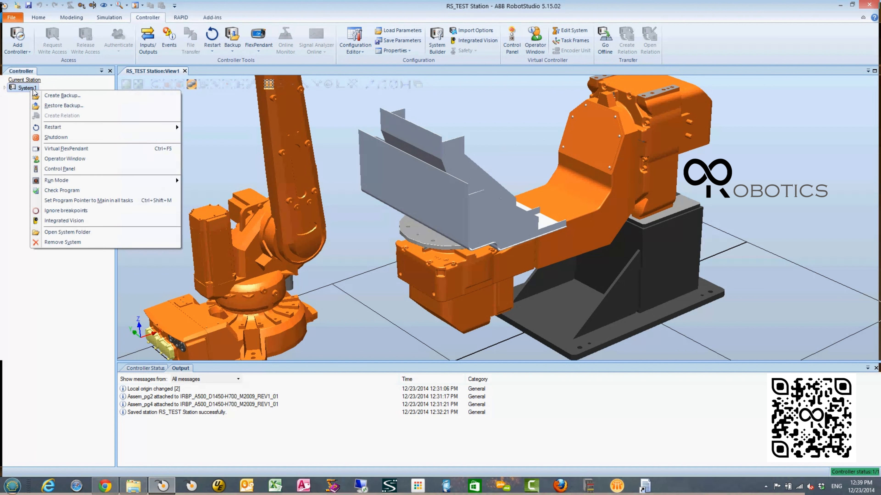
pyautogui.click(241, 127)
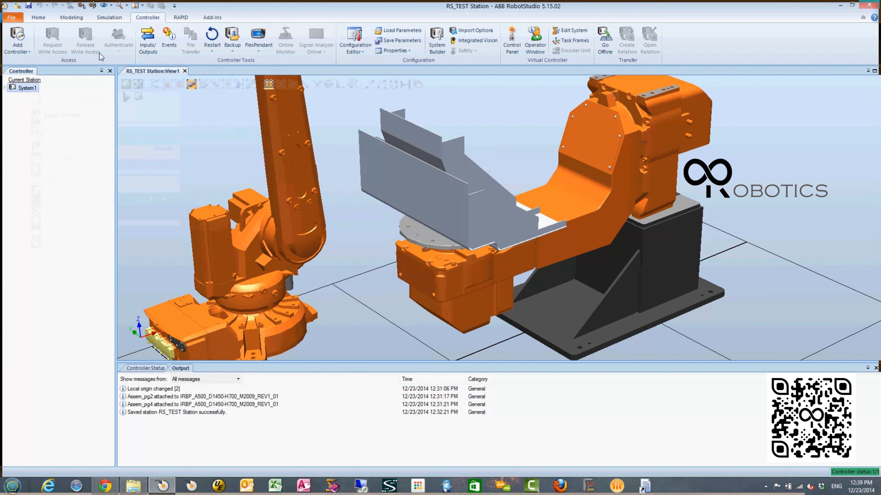
pyautogui.rightClick(35, 94)
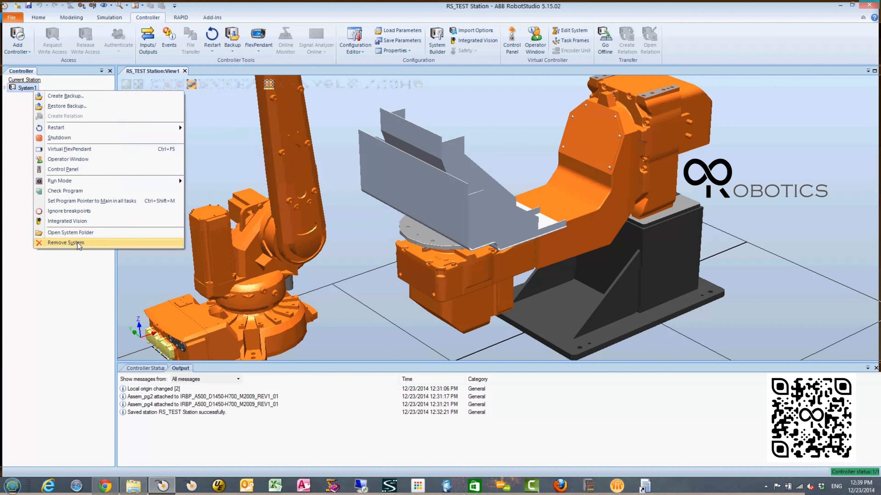
pyautogui.click(65, 242)
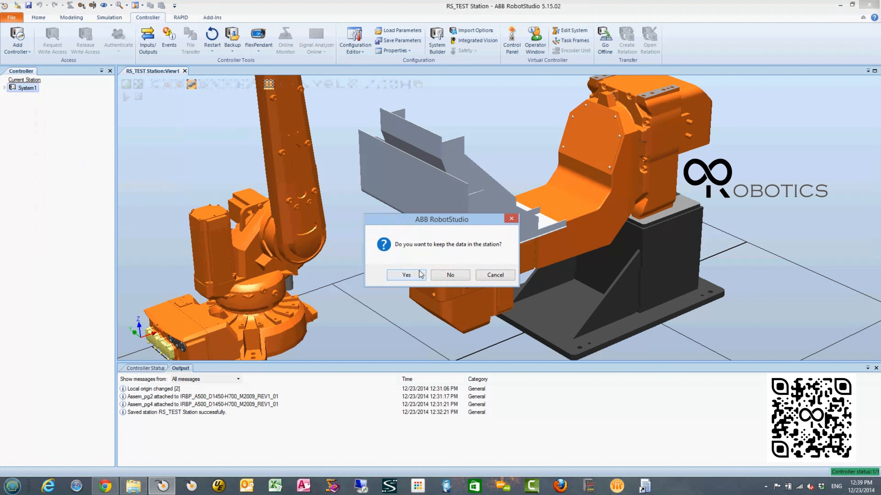
pyautogui.click(440, 277)
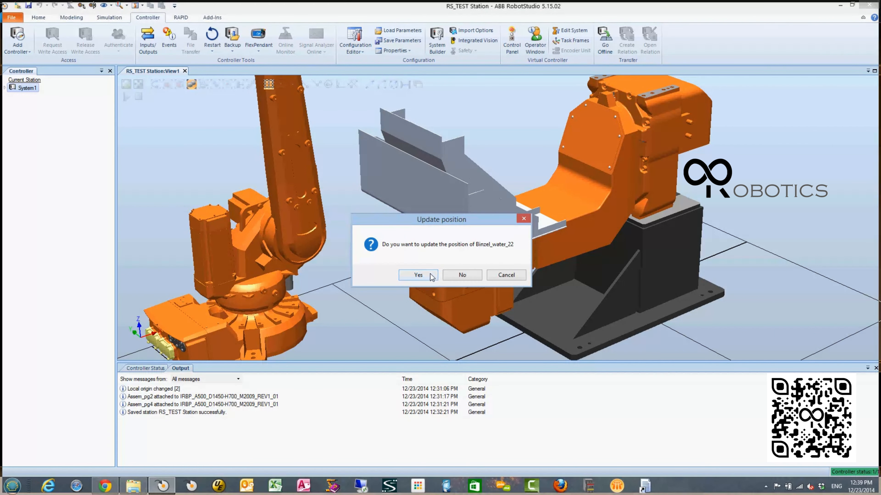
pyautogui.click(430, 274)
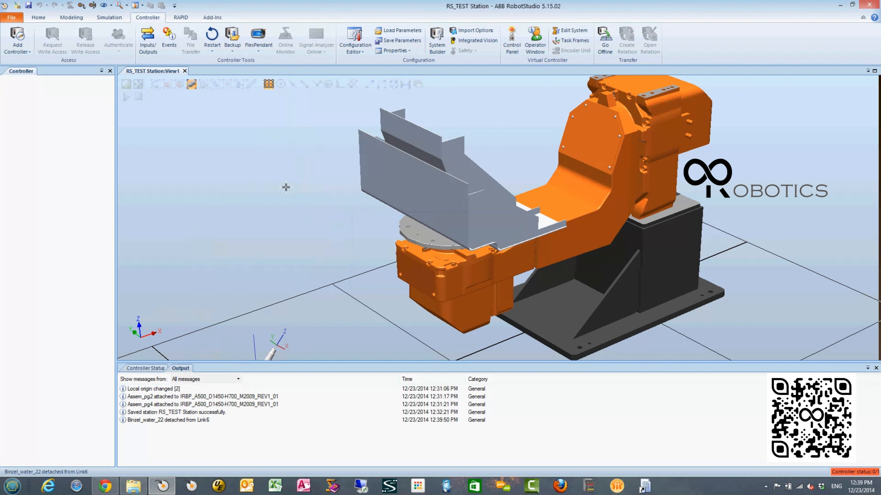
# - Show the station layout and collapse the Binzel_water_22 and IRBP_A500 mechanism nodes
pyautogui.click(36, 18)
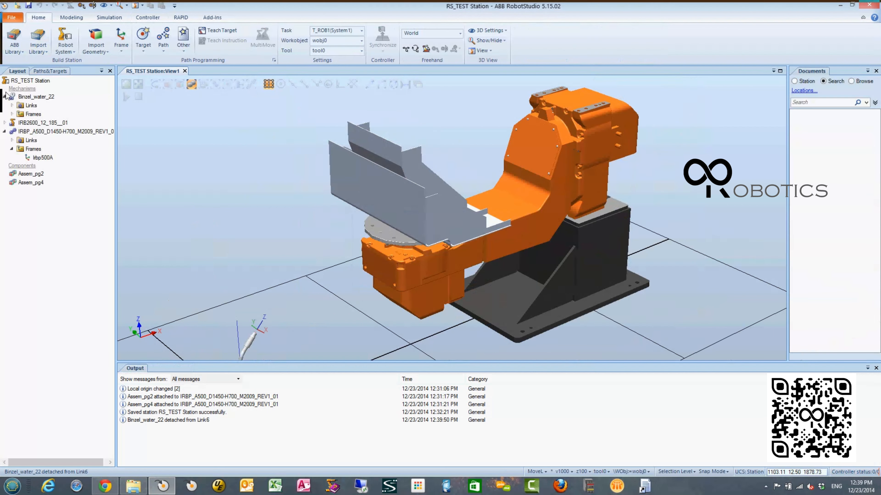
pyautogui.click(5, 105)
pyautogui.click(4, 105)
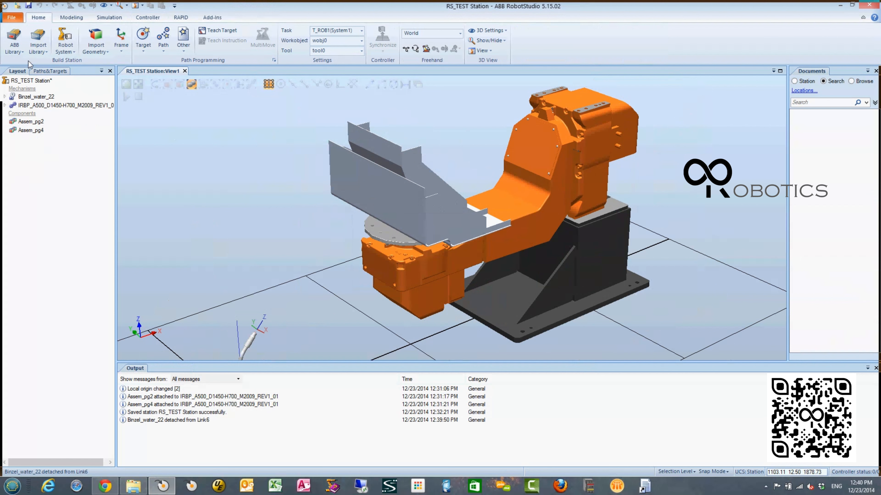
# - Add the existing System2 from the RS_TEST desktop folder to the station, importing new libraries
pyautogui.click(13, 52)
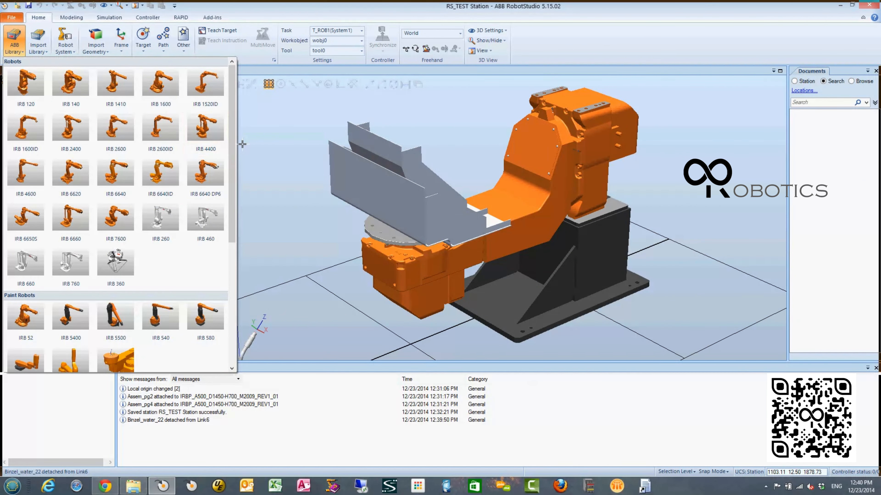
pyautogui.click(289, 157)
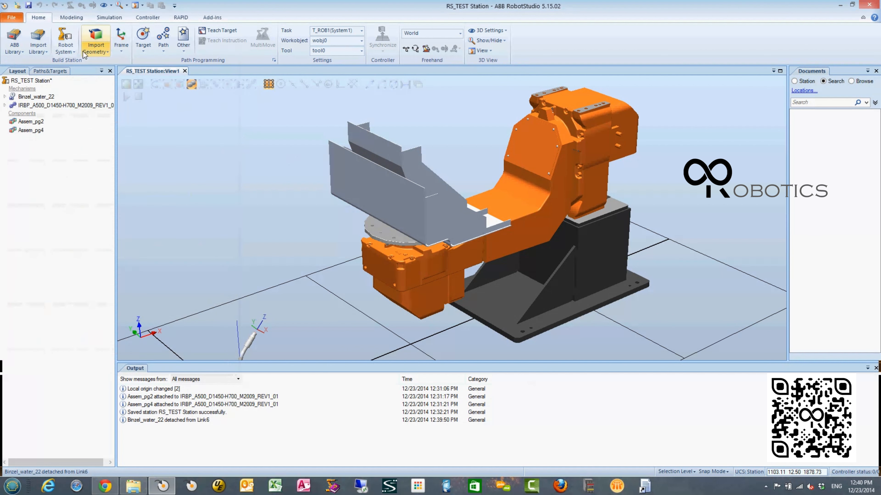
pyautogui.click(70, 53)
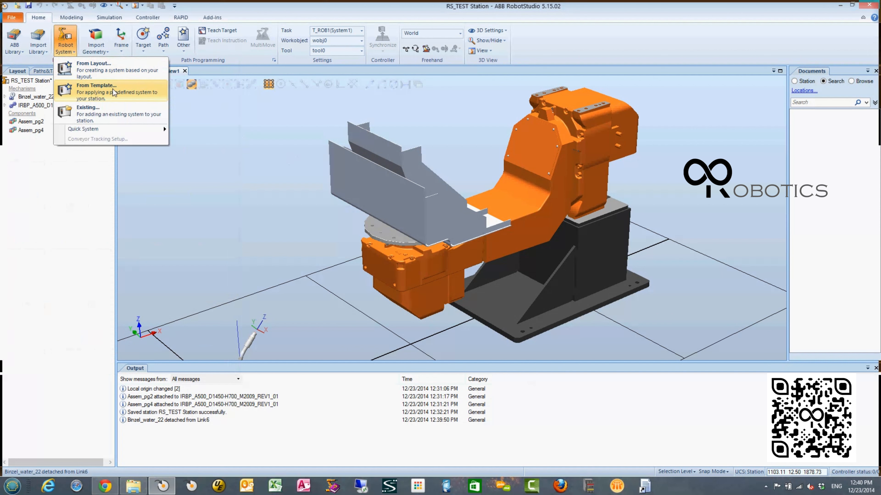
pyautogui.click(118, 113)
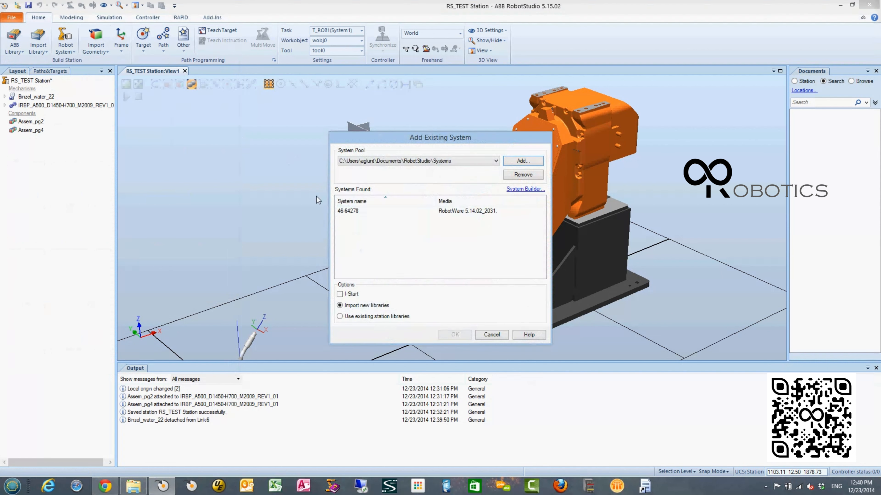
pyautogui.click(534, 162)
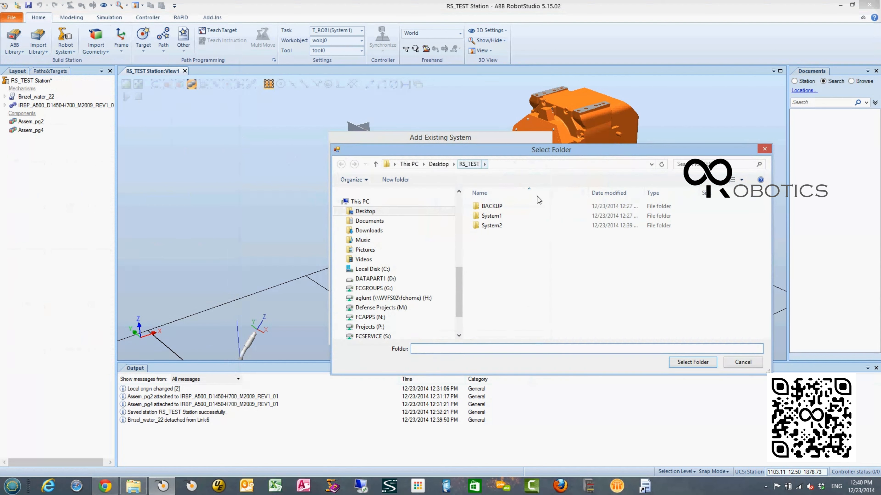
pyautogui.click(683, 364)
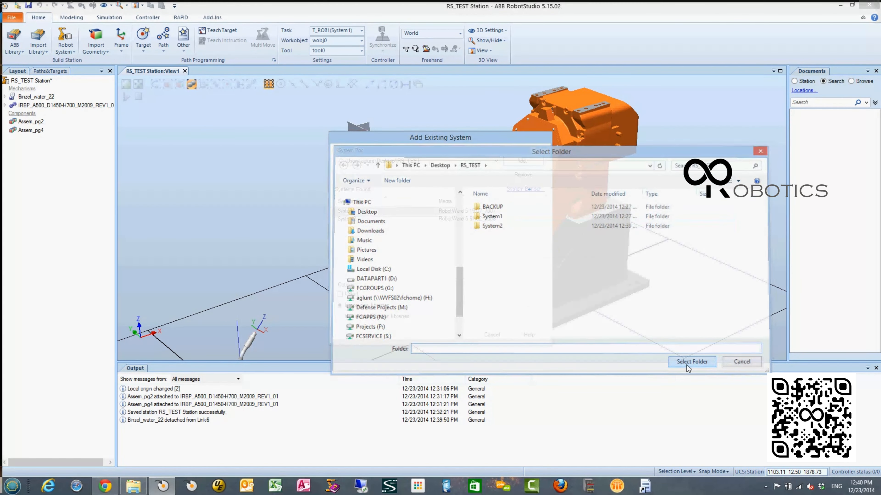
pyautogui.click(369, 219)
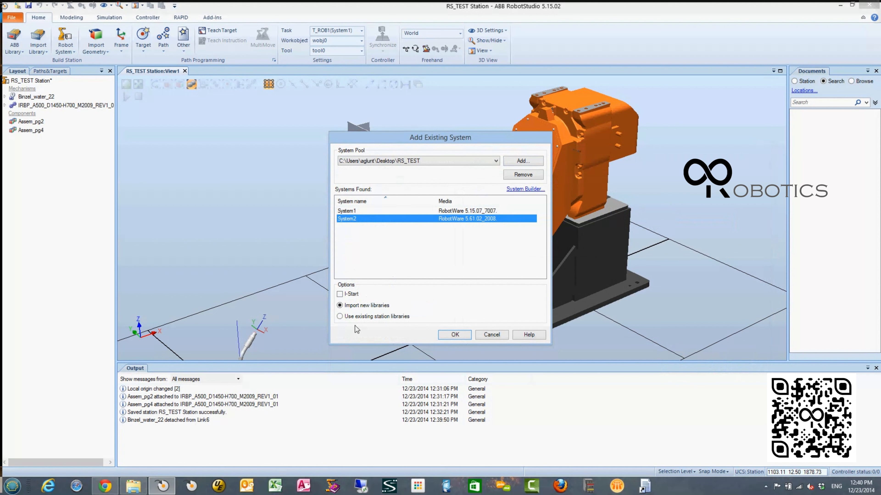
pyautogui.click(454, 334)
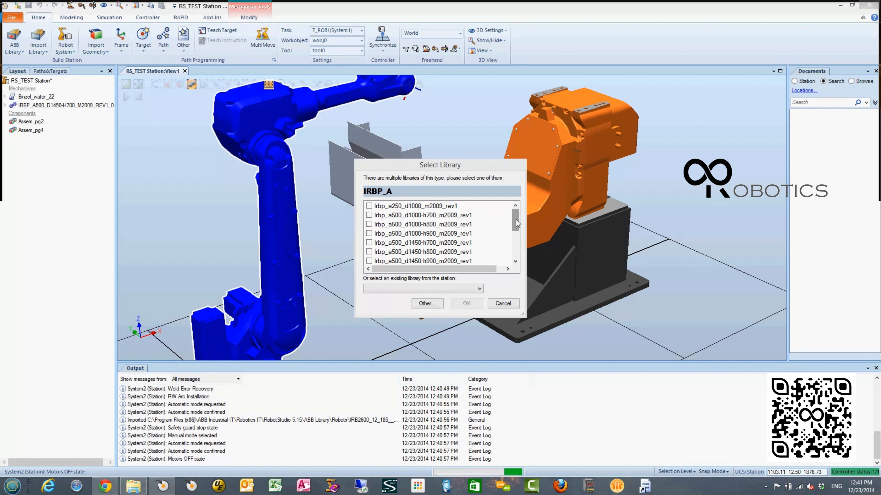
# - Choose the Irbp_a500_d1450-h700_m2009_rev1 library for the IRBP_A positioner and accept the selection
pyautogui.moveTo(516, 219); pyautogui.dragTo(515, 225)
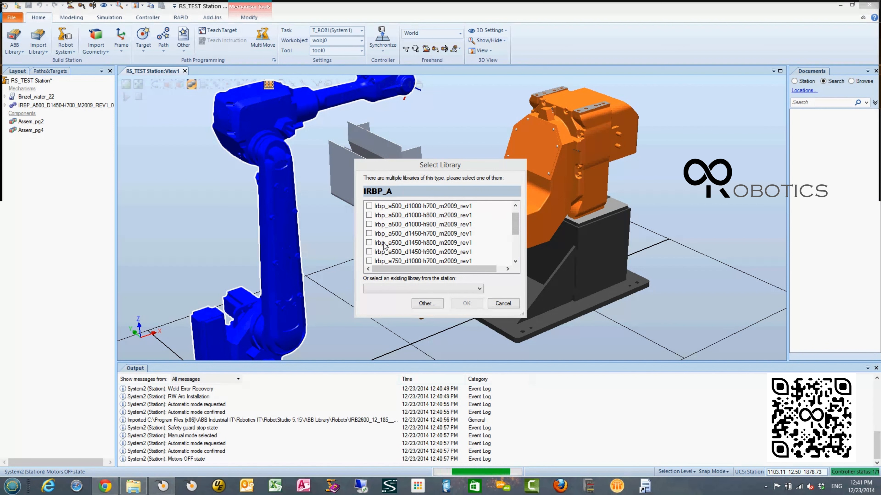
pyautogui.click(369, 233)
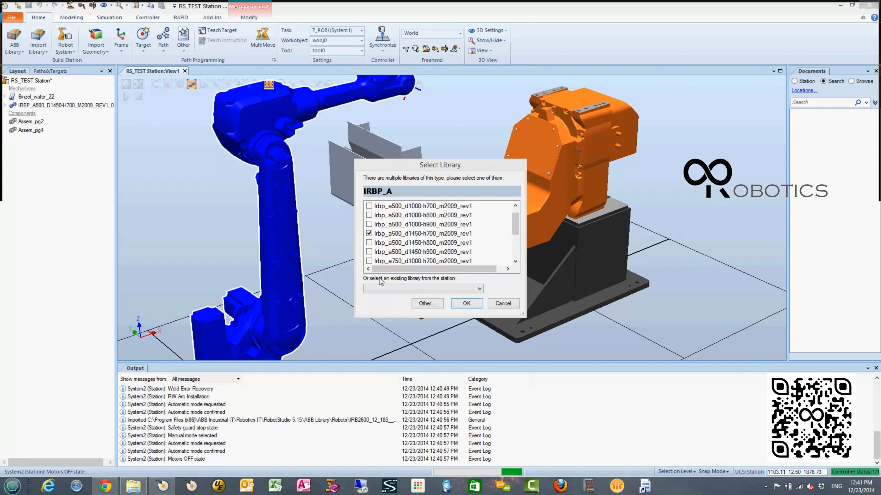
pyautogui.click(470, 305)
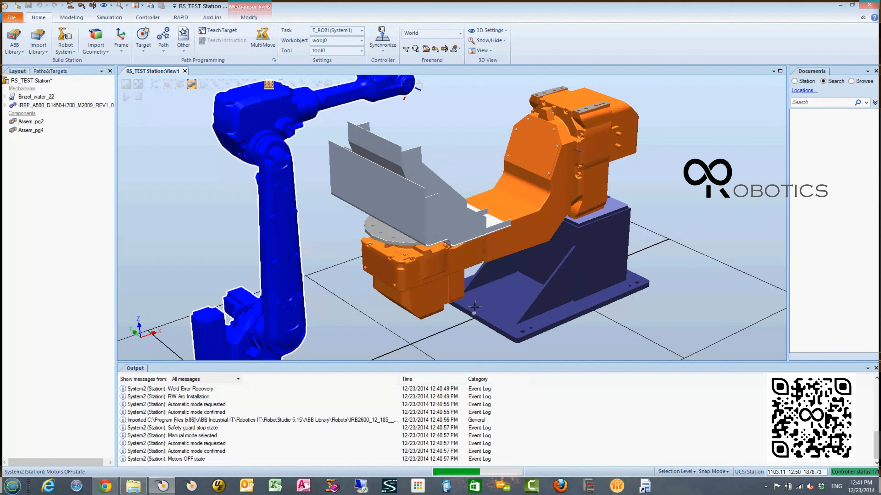
# - Examine the two IRBP_A500 mechanisms in the station to tell the old positioner from the newly imported one
pyautogui.click(679, 194)
pyautogui.scroll(-5, 568, 305)
pyautogui.keyDown('ctrl'); pyautogui.keyDown('shift'); pyautogui.moveTo(461, 303); pyautogui.dragTo(378, 305); pyautogui.keyUp('shift'); pyautogui.keyUp('ctrl')
pyautogui.scroll(2, 390, 267)
pyautogui.scroll(2, 388, 285)
pyautogui.click(59, 114)
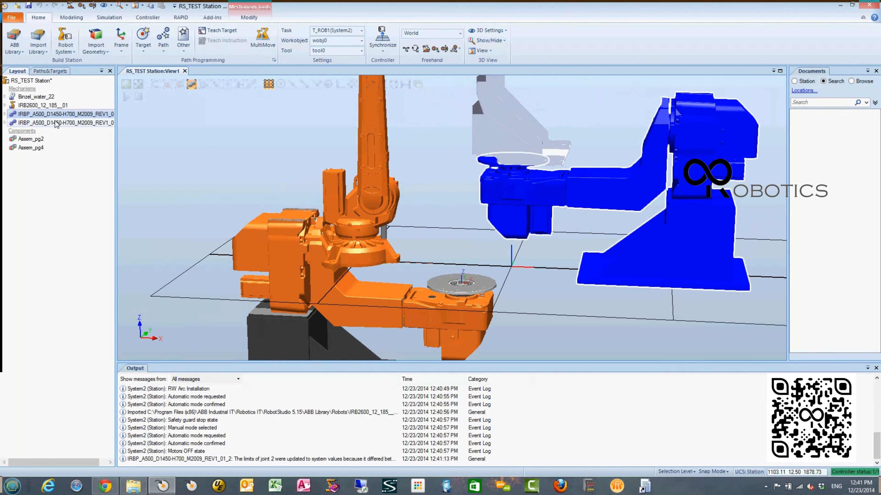
pyautogui.click(56, 123)
pyautogui.click(72, 114)
pyautogui.doubleClick(71, 123)
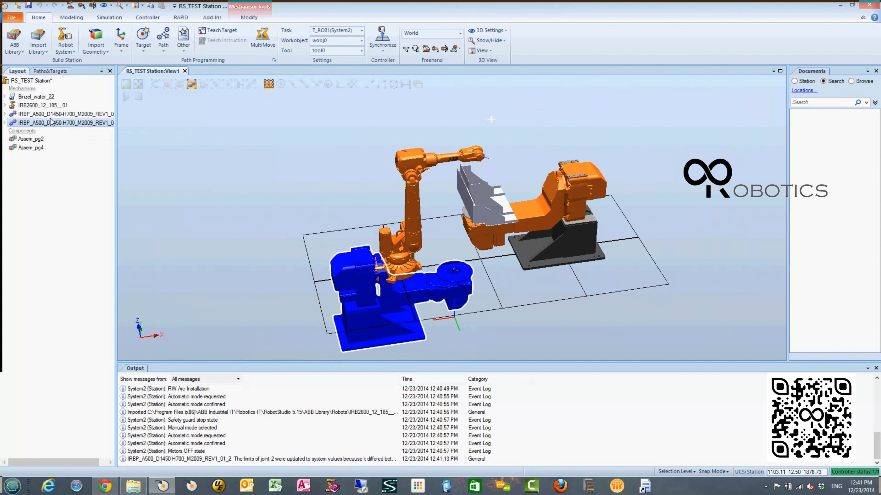
# - Delete the old IRBP_A500 positioner that still stands under the workpiece and confirm the deletion
pyautogui.click(40, 114)
pyautogui.rightClick(40, 113)
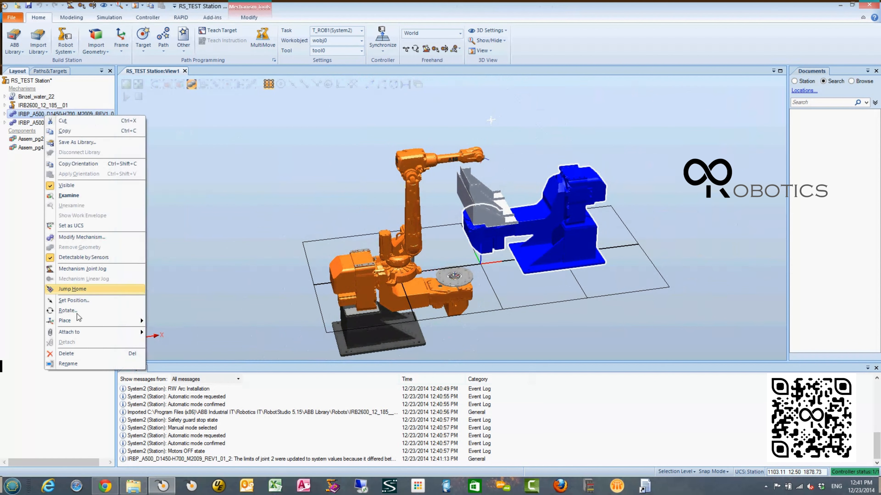
pyautogui.click(80, 353)
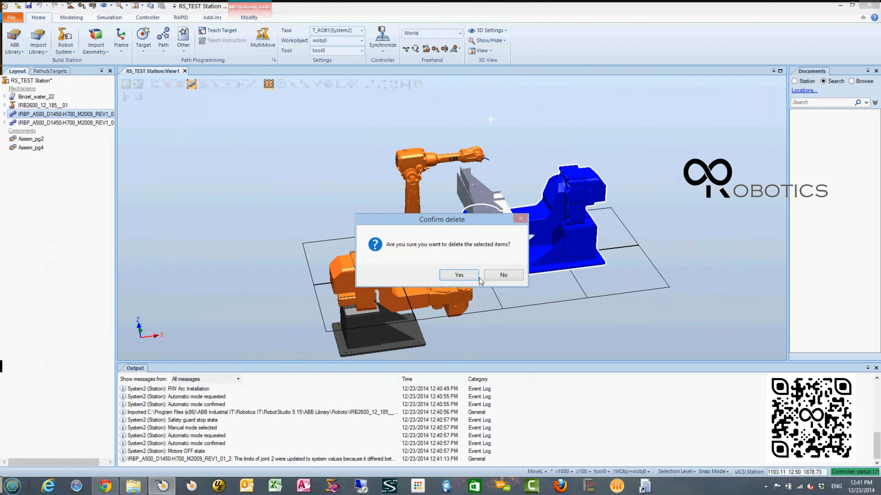
pyautogui.click(463, 277)
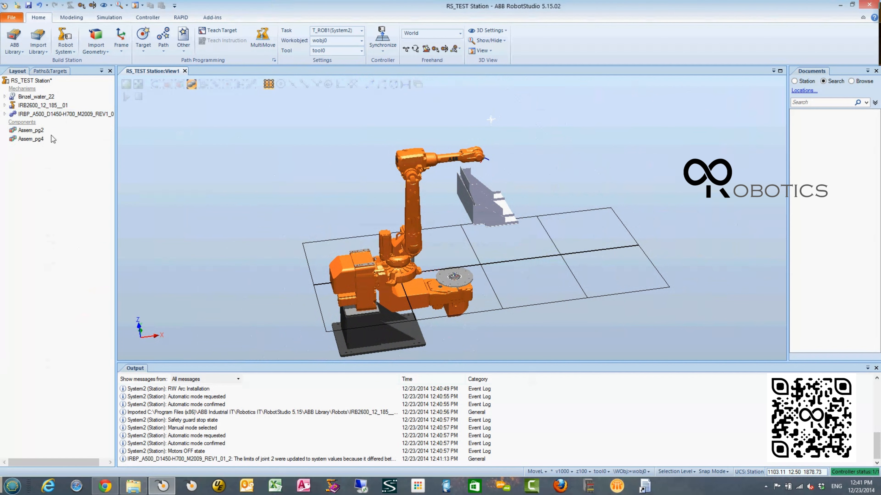
pyautogui.rightClick(38, 132)
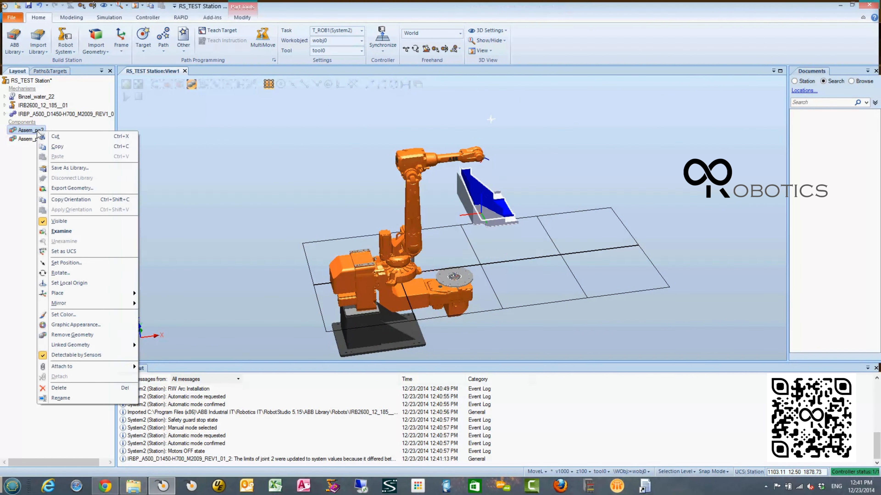
pyautogui.click(185, 163)
# - Set the remaining IRBP_A500 positioner's World position to X 1000, Y 0, Z 0 mm and its orientation about Z to 0 degrees
pyautogui.keyDown('ctrl'); pyautogui.keyDown('shift'); pyautogui.moveTo(391, 222); pyautogui.dragTo(392, 188); pyautogui.keyUp('shift'); pyautogui.keyUp('ctrl')
pyautogui.rightClick(48, 117)
pyautogui.click(71, 303)
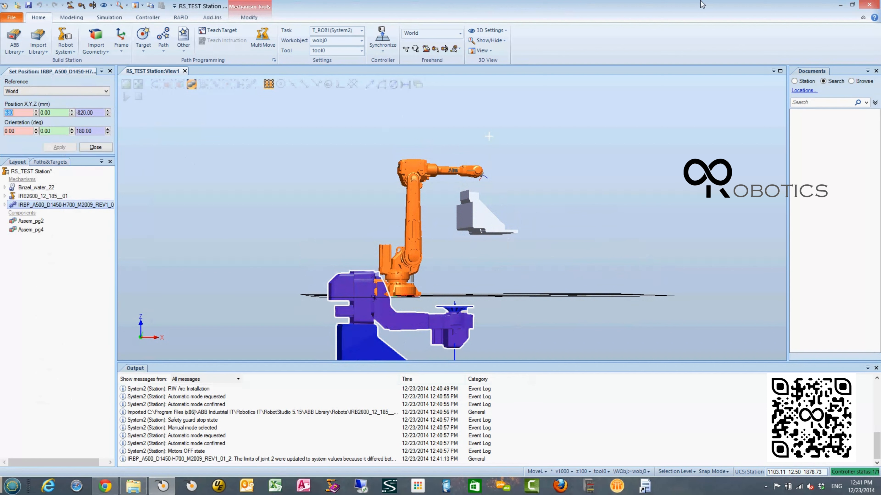
pyautogui.write('1000')
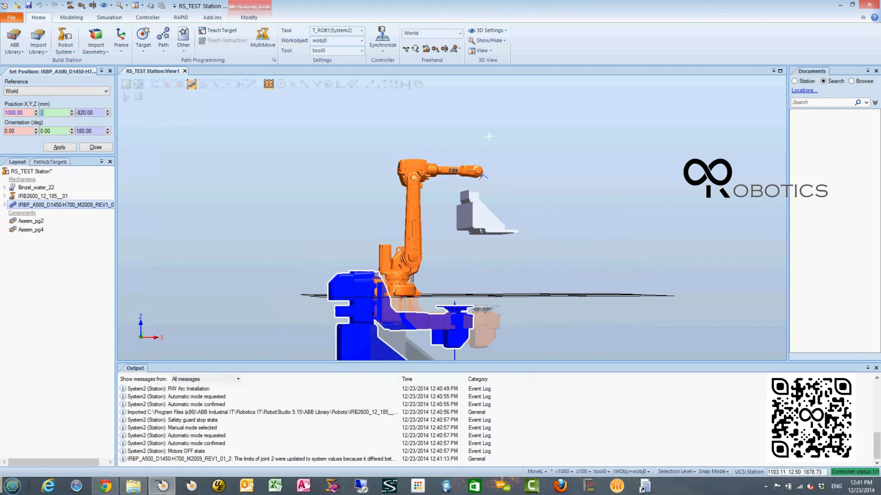
pyautogui.press('Tab')
pyautogui.press('Tab')
pyautogui.write('0')
pyautogui.press('Tab')
pyautogui.press('Tab')
pyautogui.press('Tab')
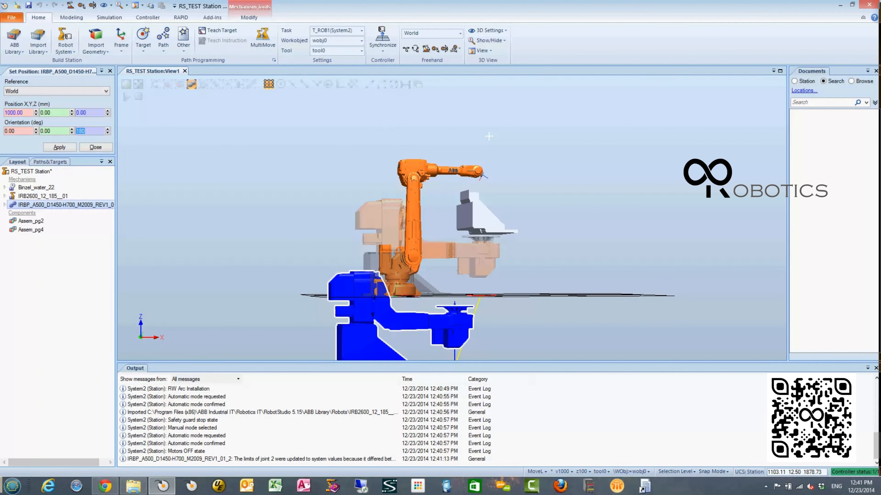
pyautogui.write('0')
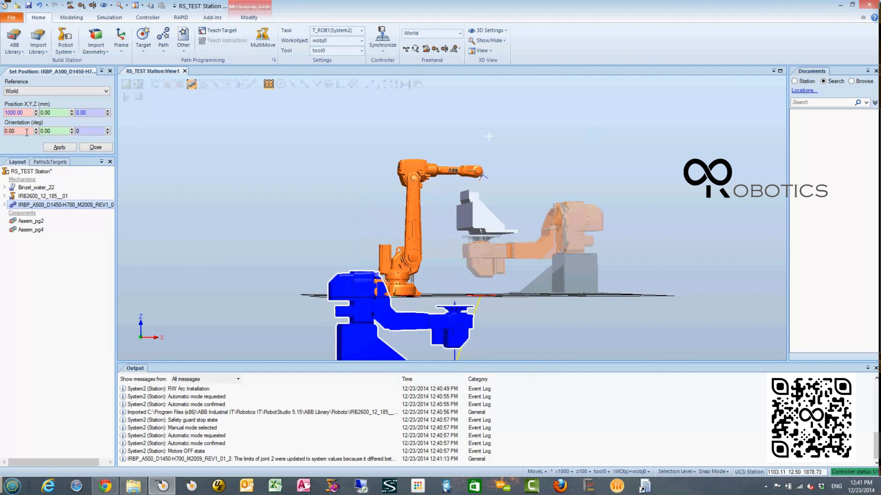
pyautogui.click(59, 147)
pyautogui.click(100, 148)
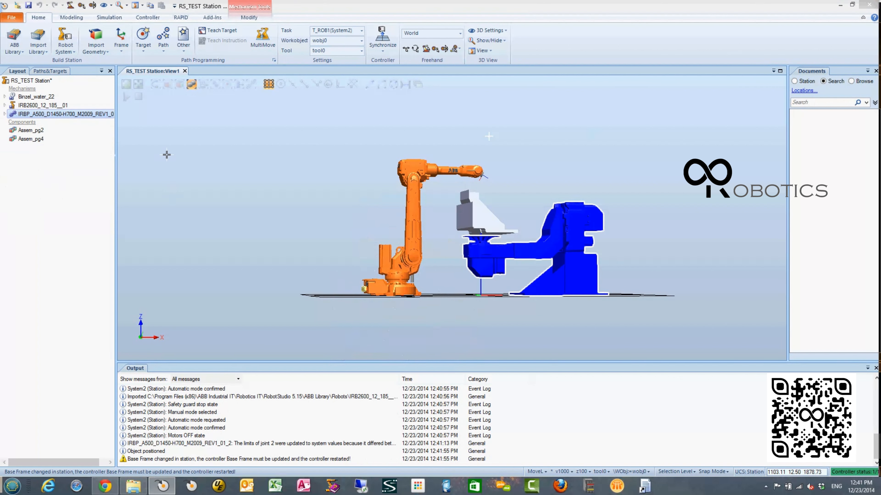
# - Raise the IRB2600 robot to Z 500 mm in the World reference without moving the task frame
pyautogui.click(45, 106)
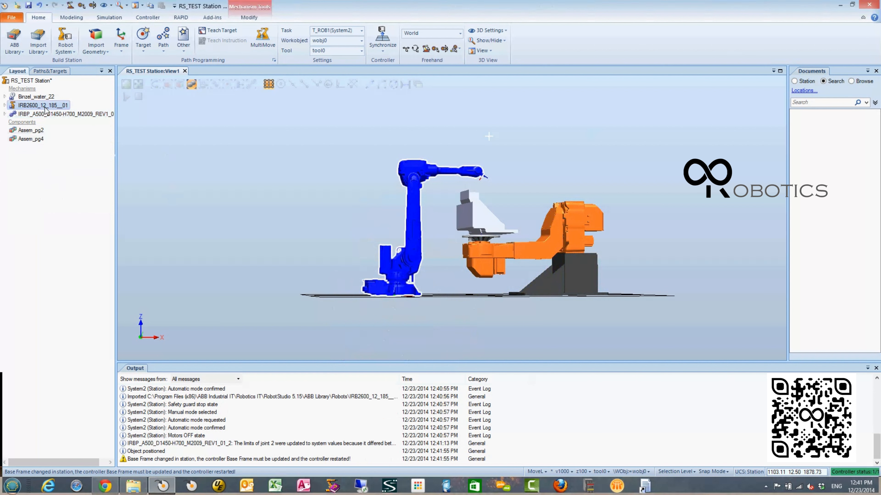
pyautogui.rightClick(45, 108)
pyautogui.click(71, 293)
pyautogui.click(96, 114)
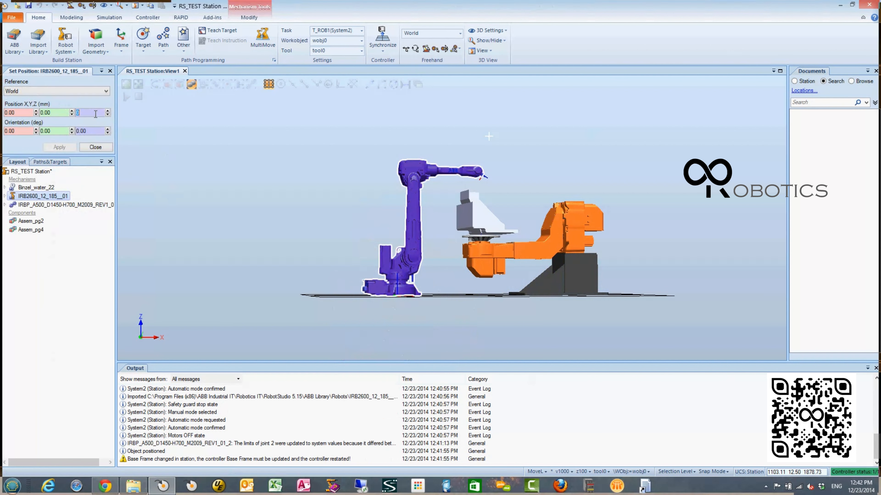
pyautogui.write('500')
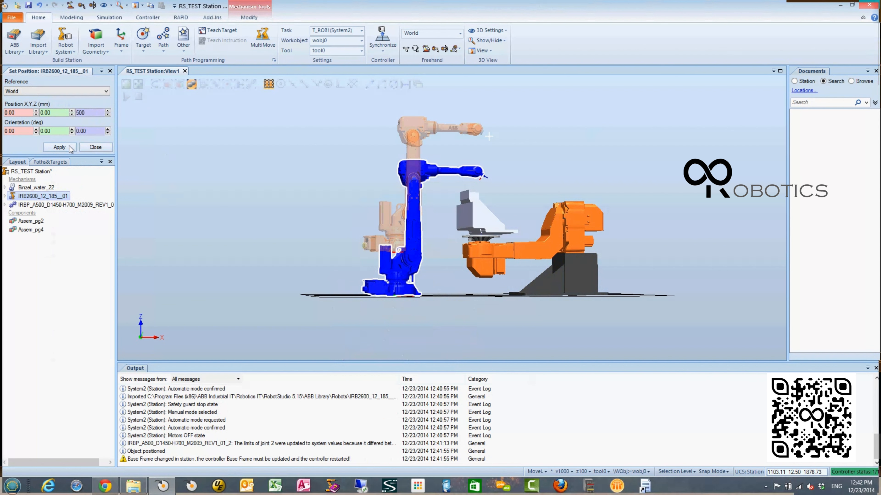
pyautogui.click(60, 147)
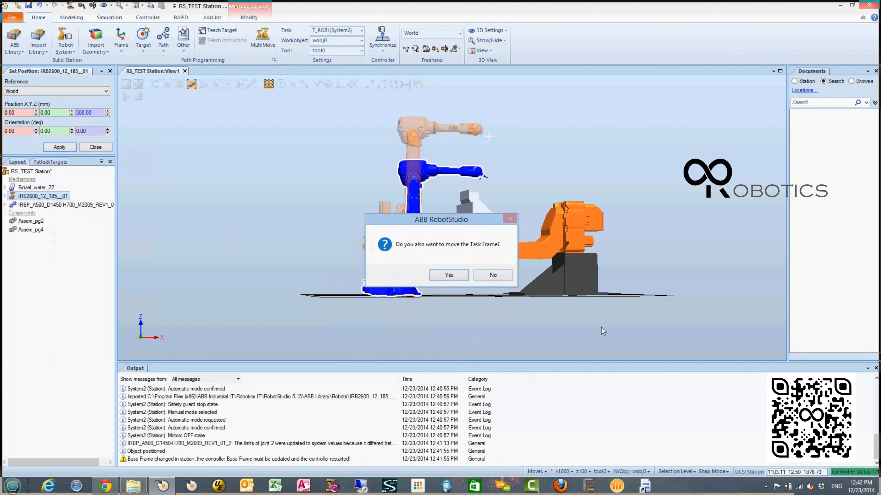
pyautogui.click(498, 277)
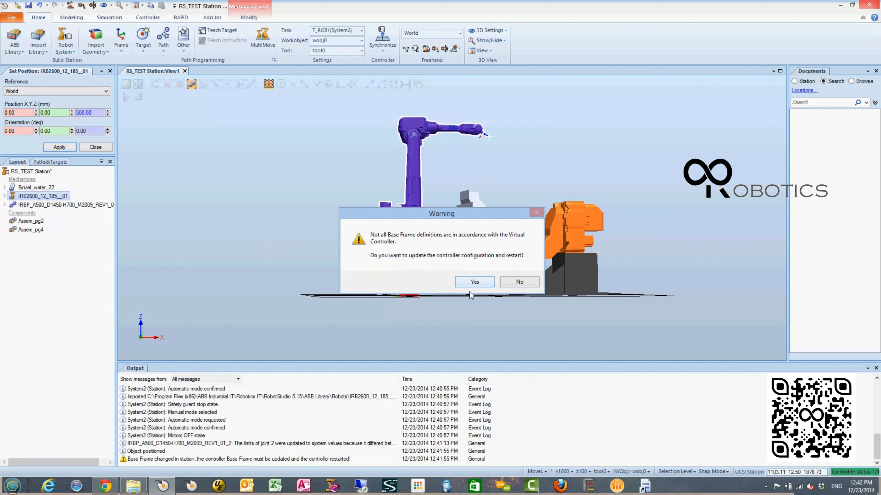
# - Accept updating the controller configuration with a restart, and decline matching the positioner's base frame to the virtual controller
pyautogui.moveTo(466, 211); pyautogui.dragTo(706, 179)
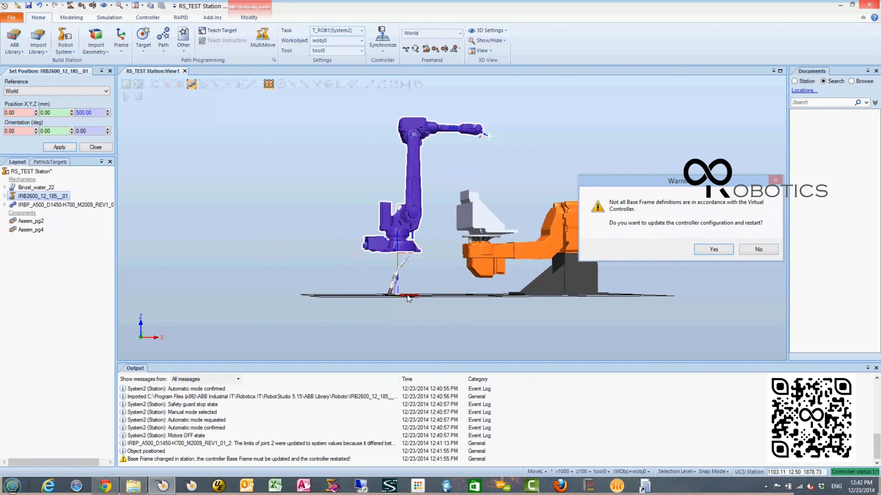
pyautogui.click(713, 249)
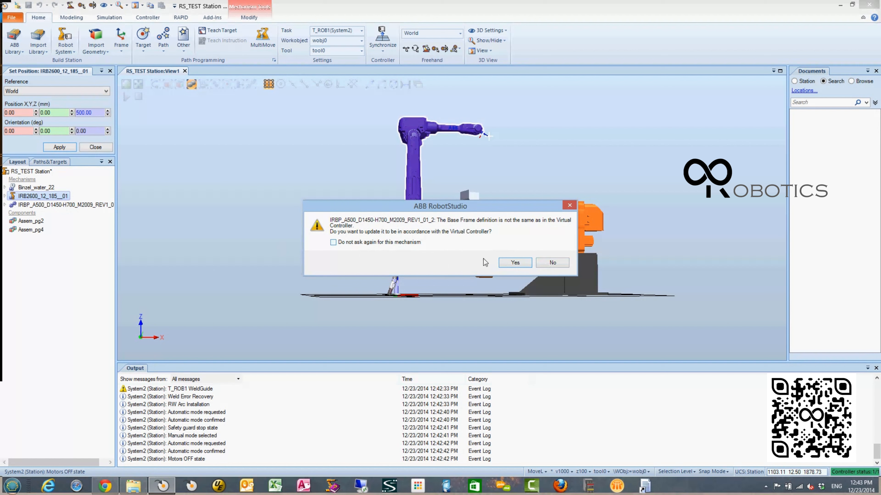
pyautogui.click(552, 263)
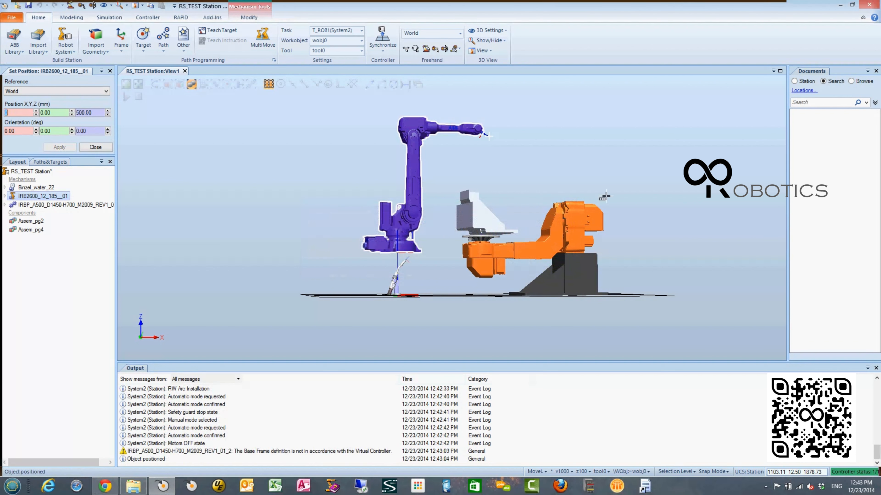
# - Open System2's system configuration and make the STN1 positioner use the current station values
pyautogui.click(161, 18)
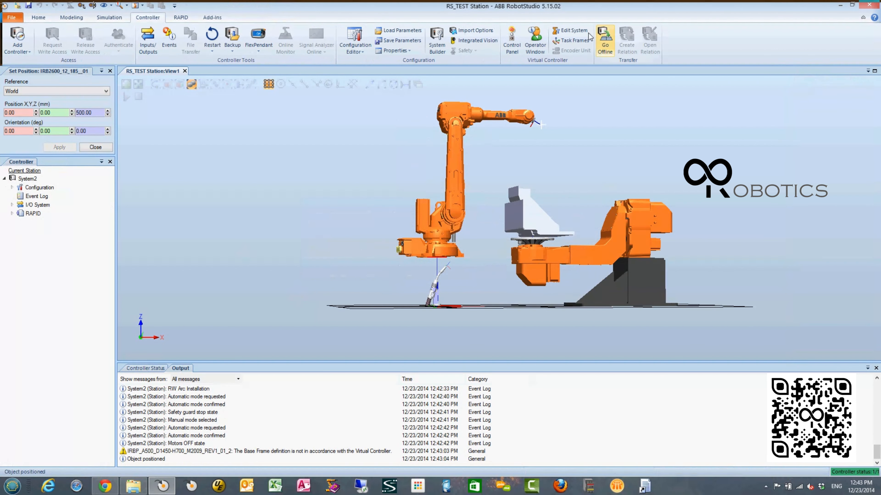
pyautogui.click(578, 34)
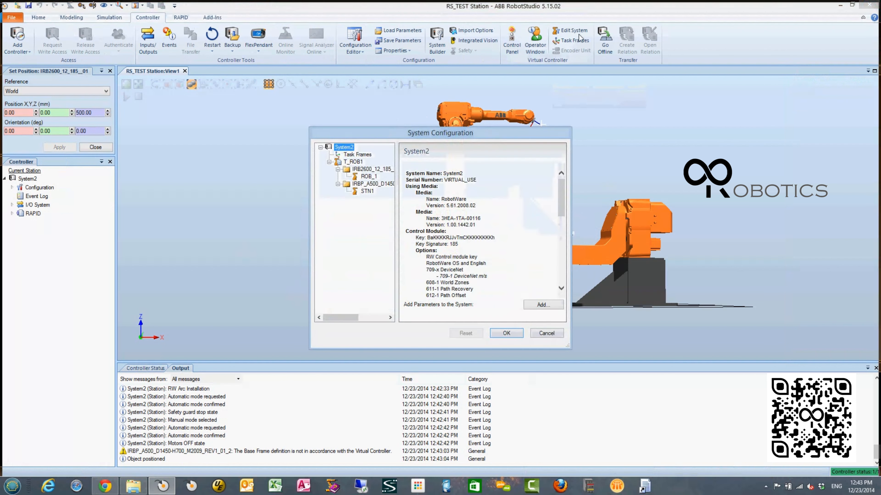
pyautogui.click(367, 191)
pyautogui.click(437, 188)
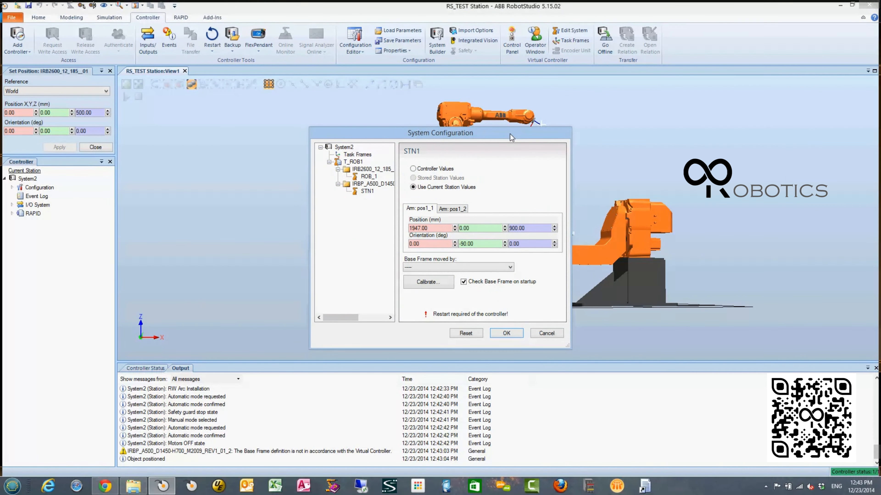
# - Review the base frame values of arms pos1_1 and pos1_2, the base frame mover options, and the ROB_1 settings
pyautogui.moveTo(512, 136); pyautogui.dragTo(353, 128)
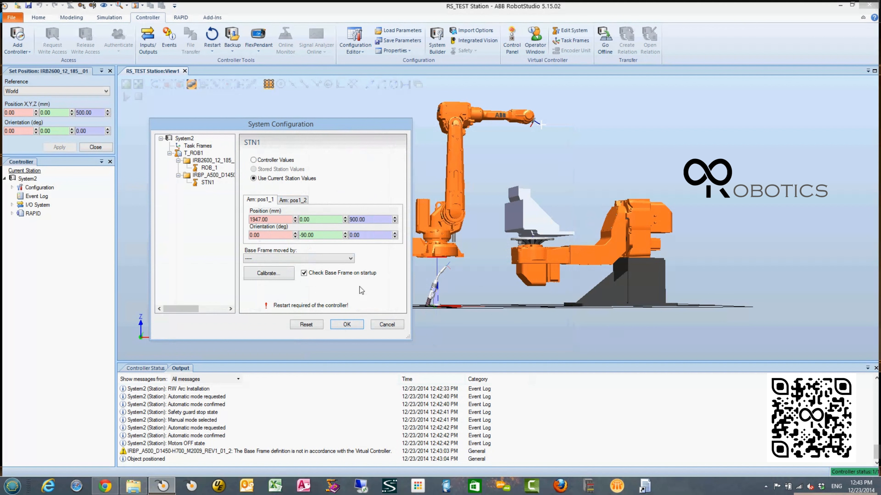
pyautogui.click(297, 204)
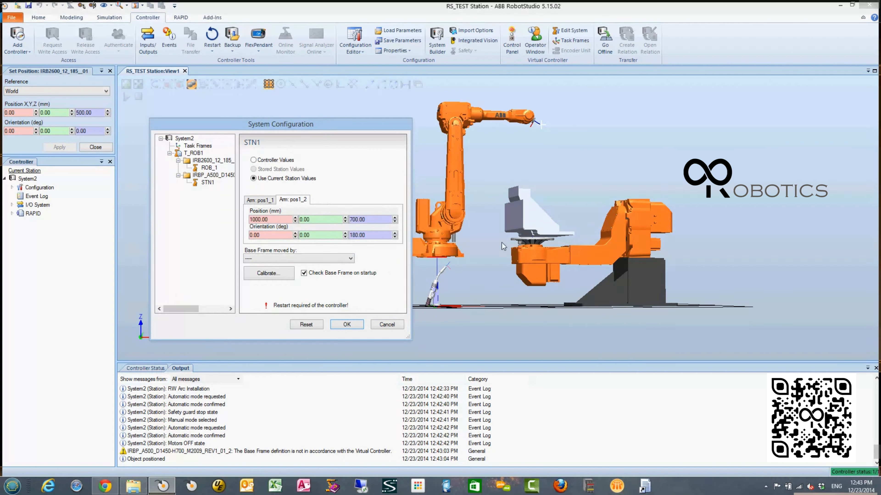
pyautogui.click(263, 199)
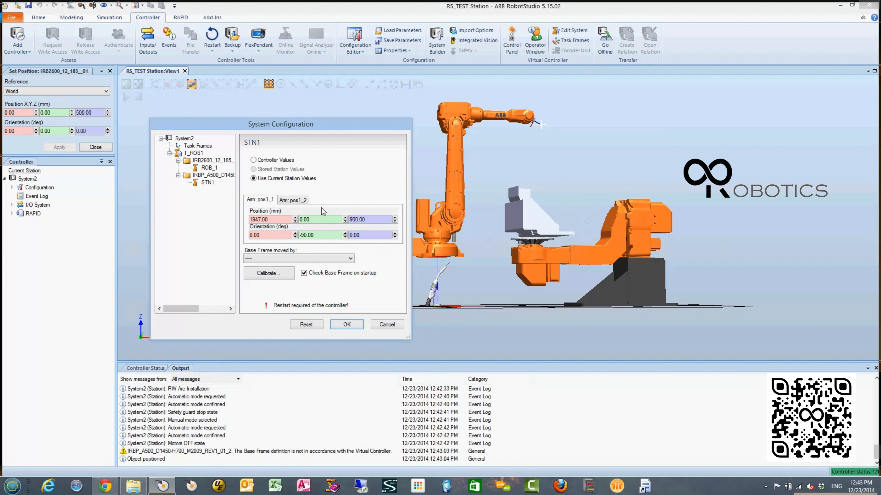
pyautogui.click(285, 201)
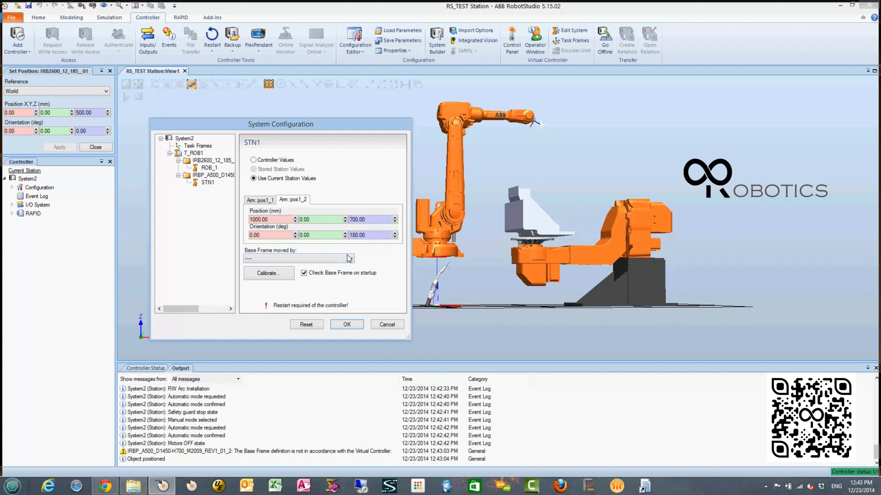
pyautogui.click(317, 259)
pyautogui.click(364, 261)
pyautogui.click(207, 168)
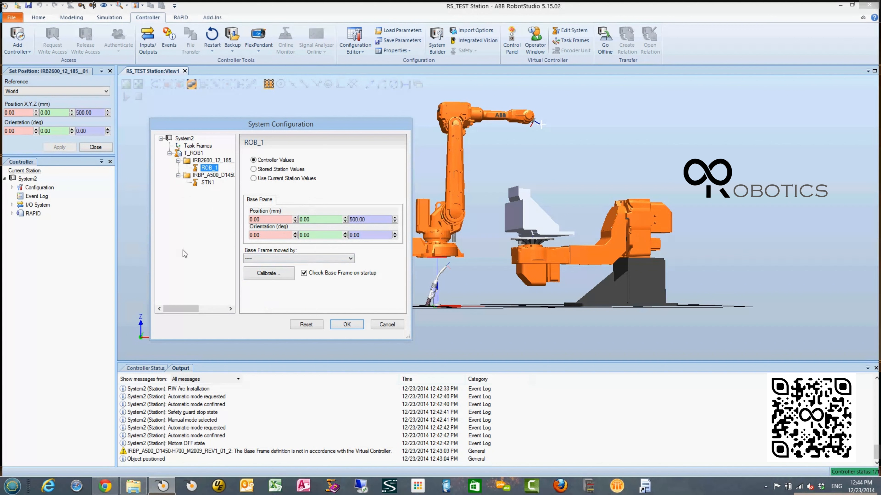
# - Return to STN1, apply the system configuration and restart the controller
pyautogui.click(198, 184)
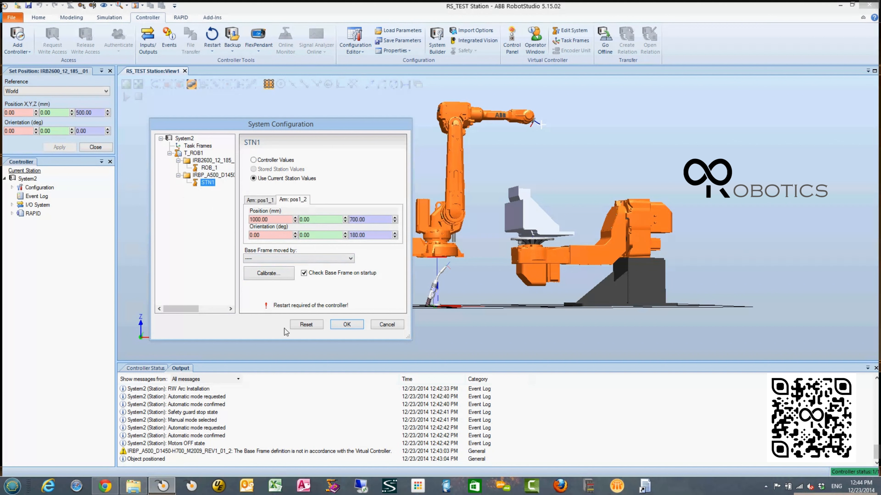
pyautogui.click(346, 324)
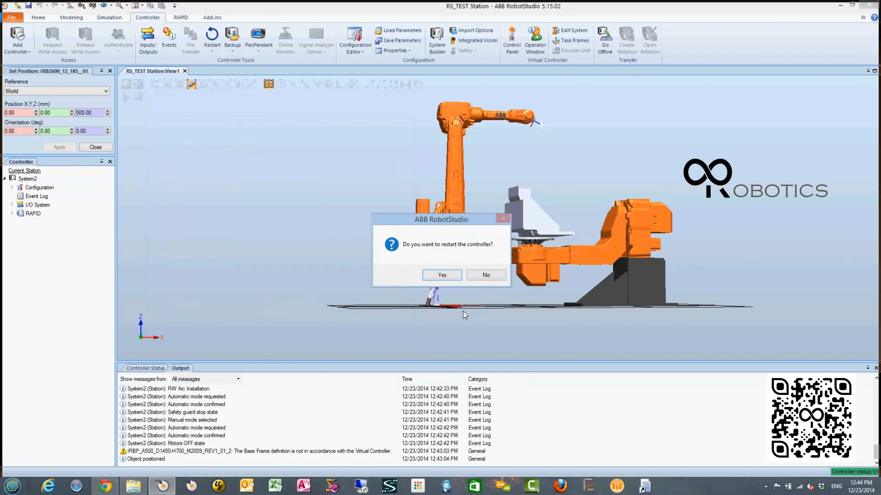
pyautogui.click(450, 276)
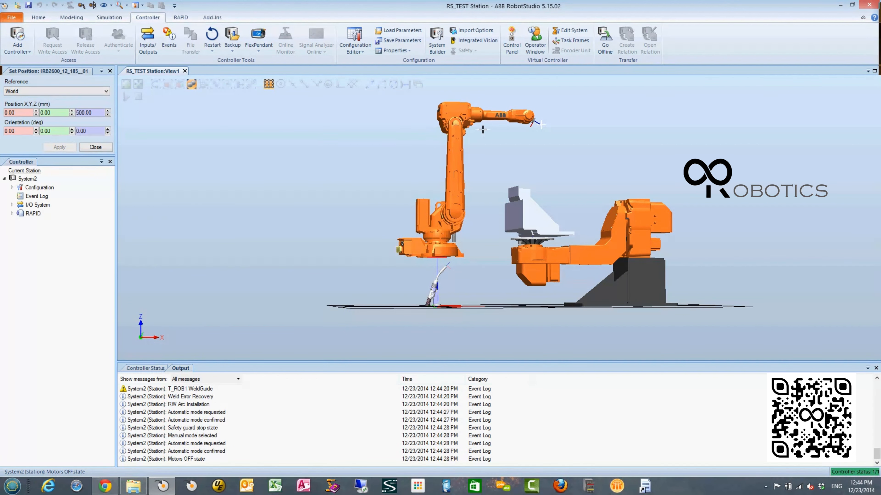
# - Attach the parts Assem_pg2 and Assem_pg4 to the IRBP_A500 positioner, accepting the update of their positions
pyautogui.keyDown('ctrl'); pyautogui.keyDown('shift'); pyautogui.moveTo(689, 145); pyautogui.dragTo(652, 226); pyautogui.keyUp('shift'); pyautogui.keyUp('ctrl')
pyautogui.scroll(1, 650, 226)
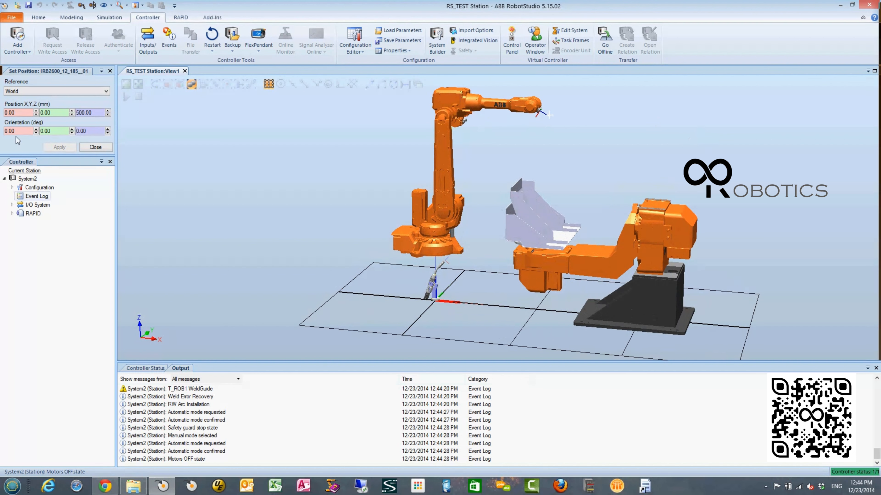
pyautogui.click(38, 17)
pyautogui.click(39, 230)
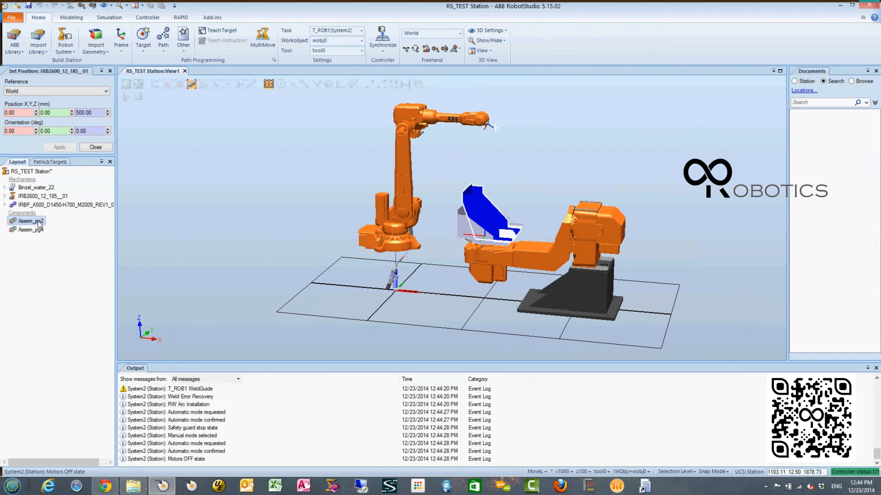
pyautogui.keyDown('shift'); pyautogui.click(35, 221); pyautogui.keyUp('shift')
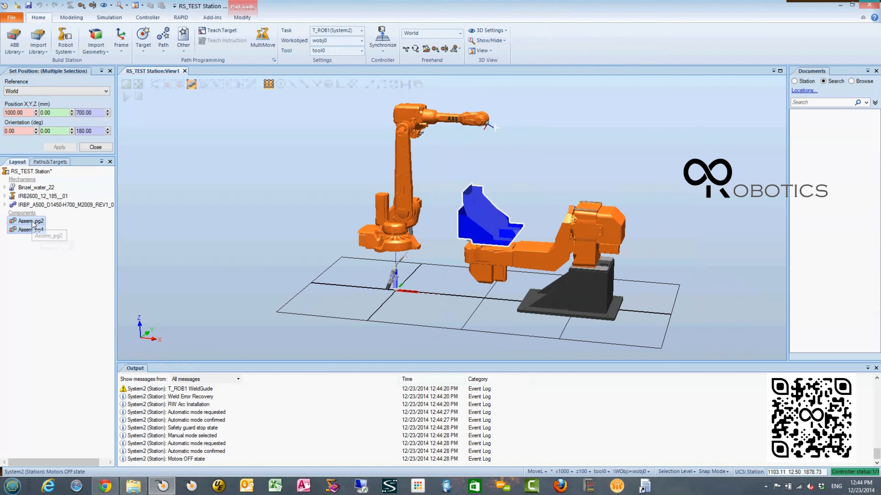
pyautogui.moveTo(32, 221); pyautogui.dragTo(48, 206)
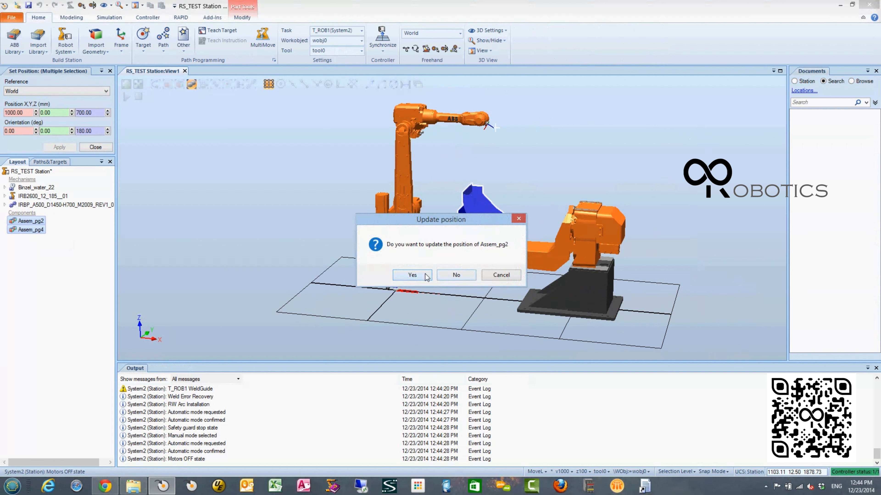
pyautogui.click(429, 276)
pyautogui.click(429, 277)
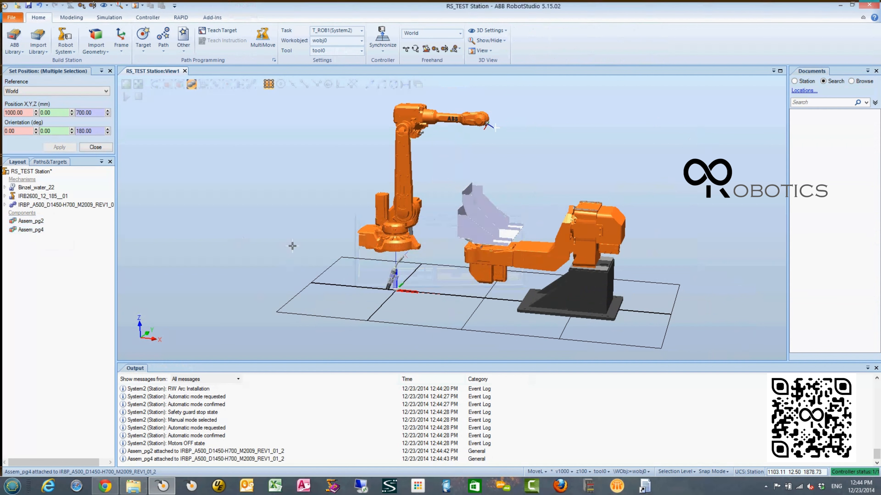
# - Attach the Binzel_water_22 welding torch to the IRB2600 robot and accept updating its position
pyautogui.click(38, 187)
pyautogui.moveTo(48, 197); pyautogui.dragTo(42, 197)
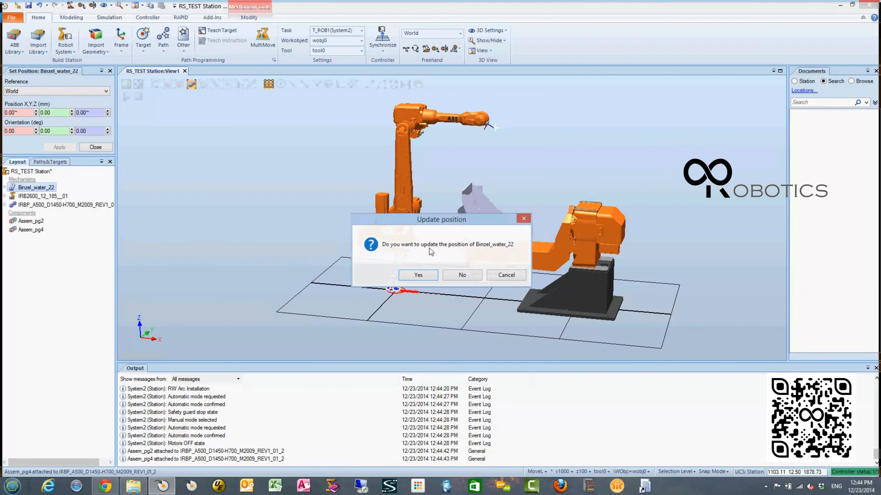
pyautogui.click(418, 275)
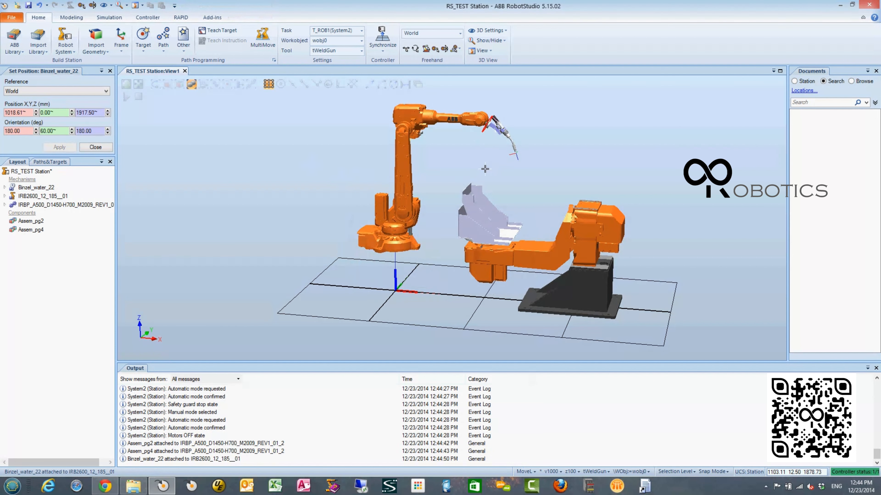
# - Start a new workobject named obSTN1 that is moved by the mechanical unit STN1
pyautogui.click(187, 53)
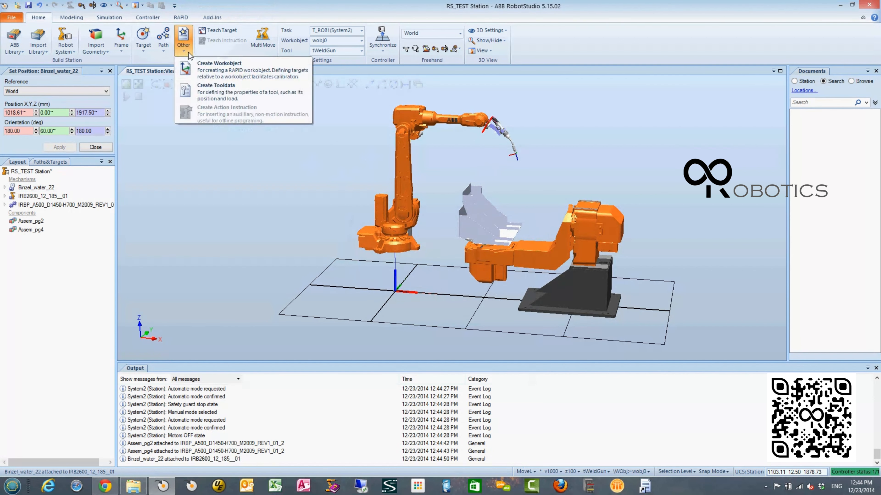
pyautogui.click(211, 69)
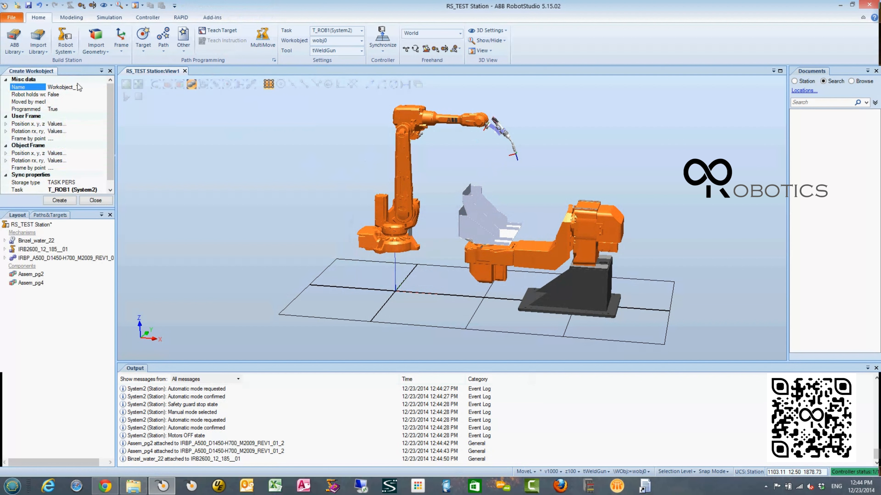
pyautogui.click(85, 88)
pyautogui.write('obSTN1')
pyautogui.click(83, 102)
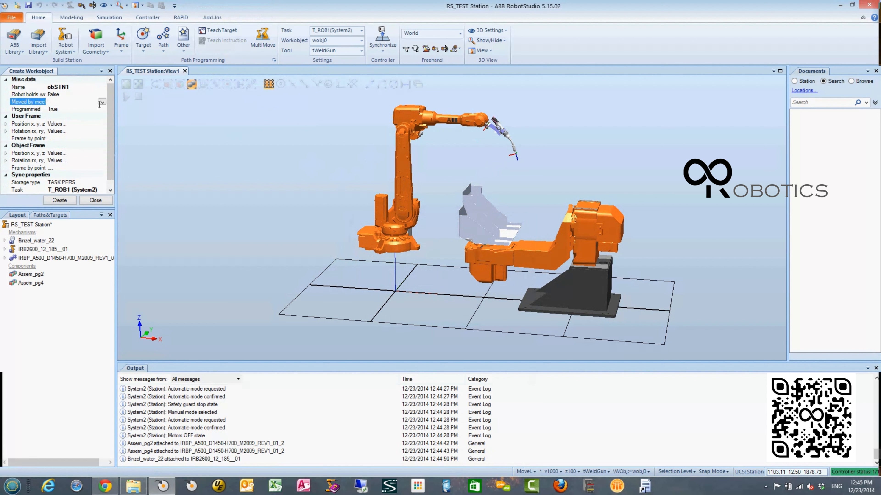
pyautogui.click(102, 102)
pyautogui.click(60, 128)
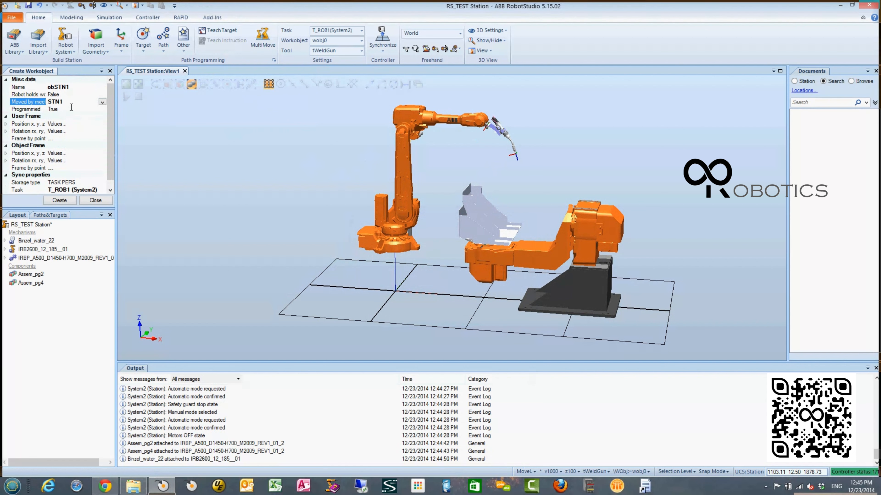
# - Set the workobject's Programmed property to False and create the workobject in task T_ROB1 (System2)
pyautogui.click(71, 109)
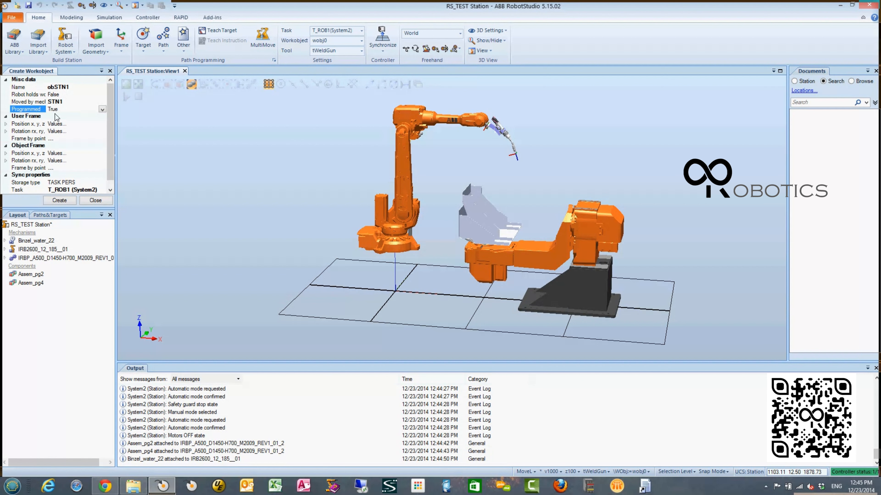
pyautogui.click(103, 110)
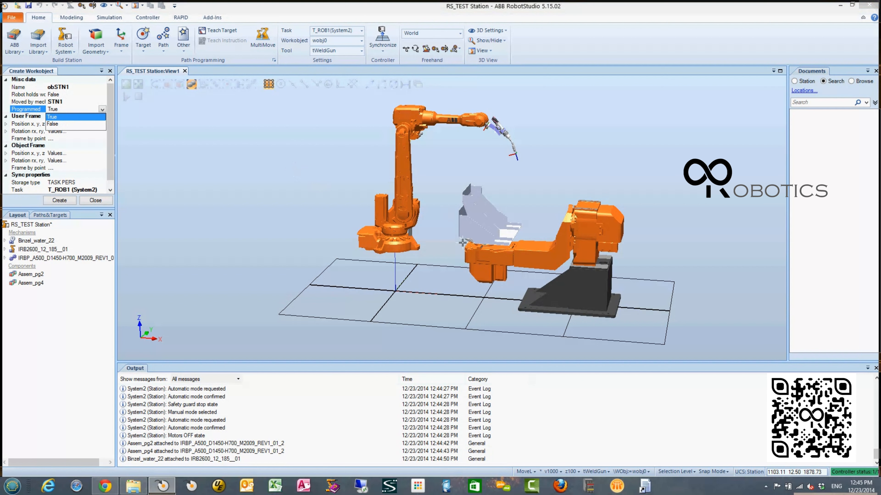
pyautogui.click(60, 127)
pyautogui.click(103, 110)
pyautogui.click(54, 131)
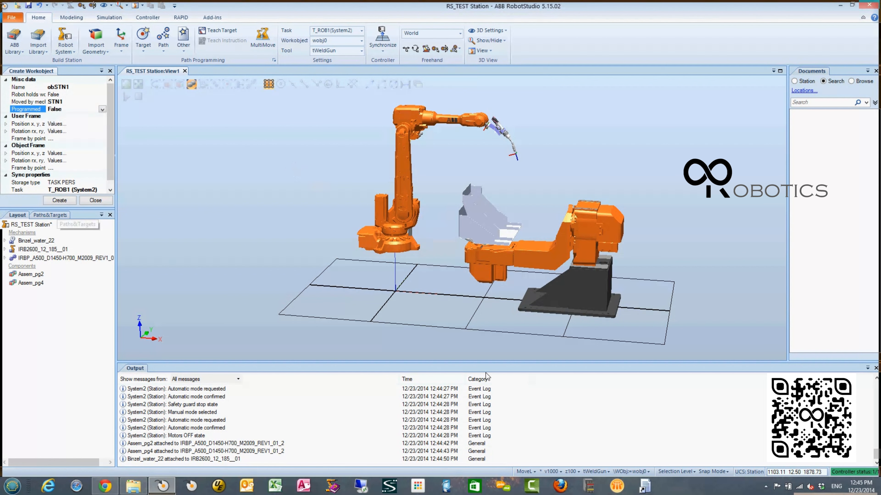
pyautogui.scroll(4, 517, 260)
pyautogui.keyDown('ctrl'); pyautogui.keyDown('shift'); pyautogui.moveTo(517, 260); pyautogui.dragTo(568, 246); pyautogui.keyUp('shift'); pyautogui.keyUp('ctrl')
pyautogui.moveTo(573, 279)
pyautogui.keyDown('ctrl'); pyautogui.keyDown('shift'); pyautogui.mouseDown()
pyautogui.moveTo(507, 261)
pyautogui.moveTo(499, 274)
pyautogui.moveTo(507, 293)
pyautogui.moveTo(564, 274)
pyautogui.mouseUp(); pyautogui.keyUp('shift'); pyautogui.keyUp('ctrl')
pyautogui.scroll(5, 520, 271)
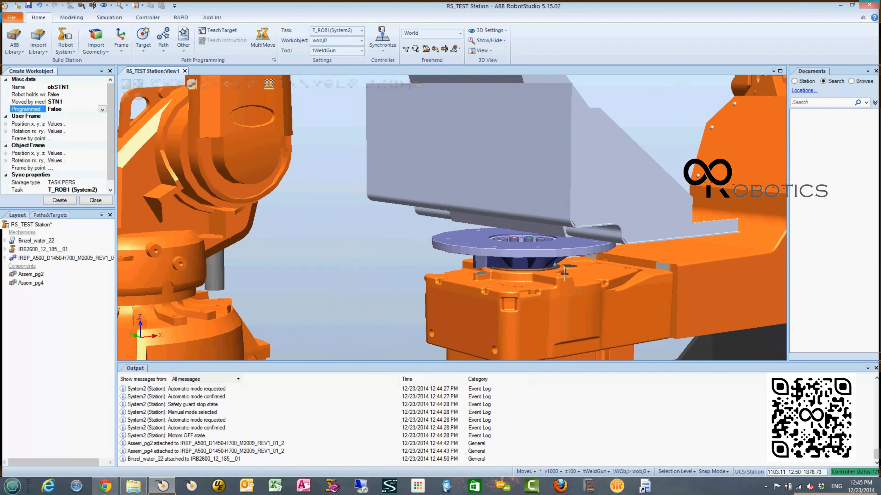
pyautogui.scroll(5, 564, 274)
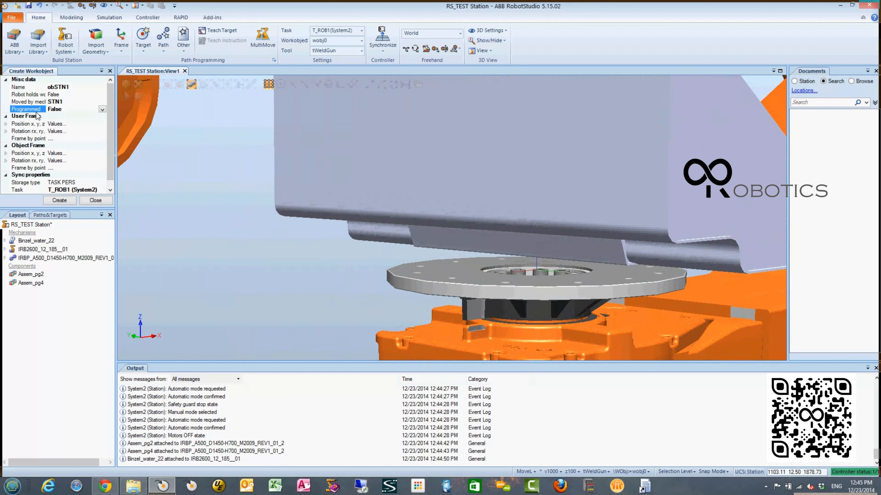
pyautogui.keyDown('ctrl'); pyautogui.keyDown('shift'); pyautogui.moveTo(514, 222); pyautogui.dragTo(615, 183); pyautogui.keyUp('shift'); pyautogui.keyUp('ctrl')
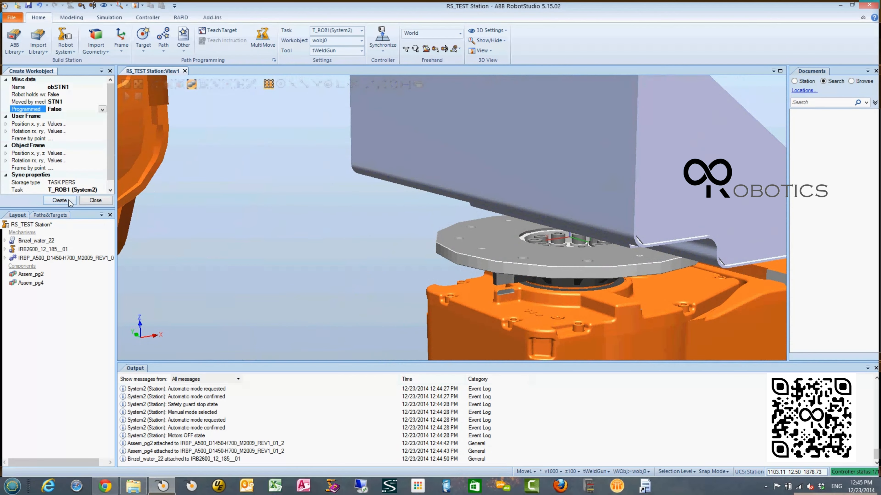
pyautogui.click(59, 200)
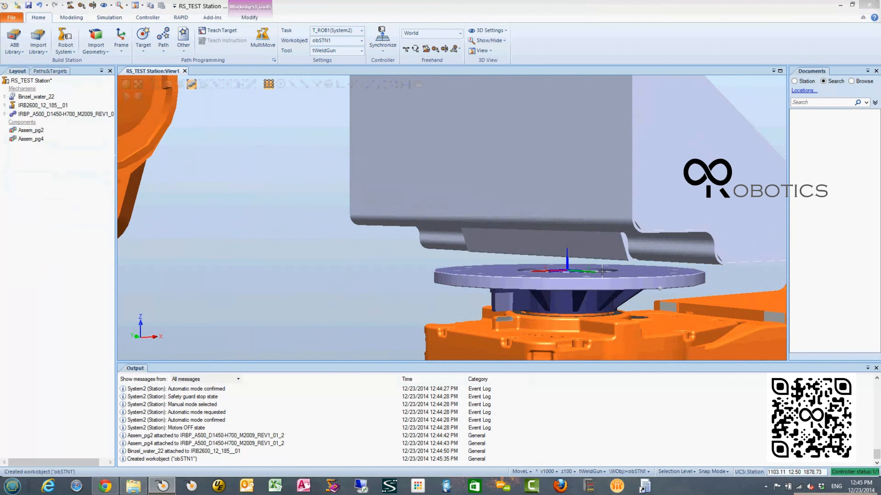
# - Check the new workobject frame on the positioner plate, clear the selection and bring up the add-ins that include the ArcWelding PowerPac
pyautogui.keyDown('ctrl'); pyautogui.keyDown('shift'); pyautogui.moveTo(601, 272); pyautogui.dragTo(567, 241); pyautogui.keyUp('shift'); pyautogui.keyUp('ctrl')
pyautogui.scroll(-5, 560, 263)
pyautogui.scroll(-3, 568, 241)
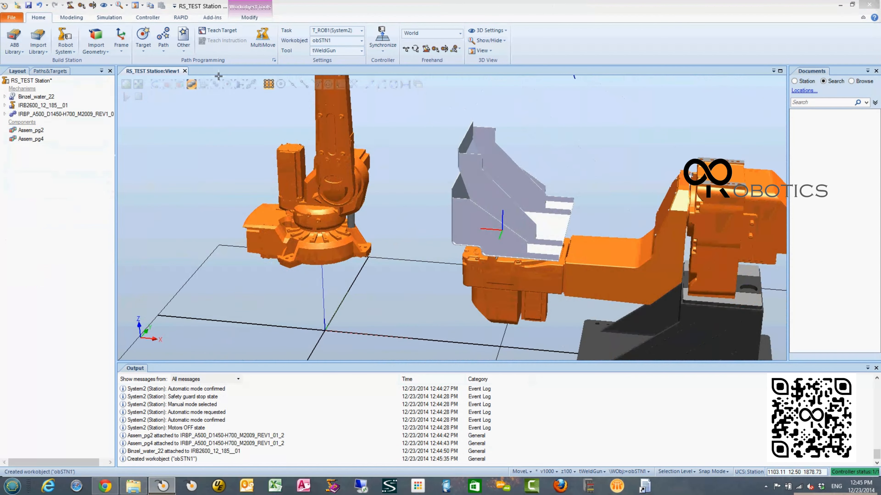
pyautogui.click(169, 173)
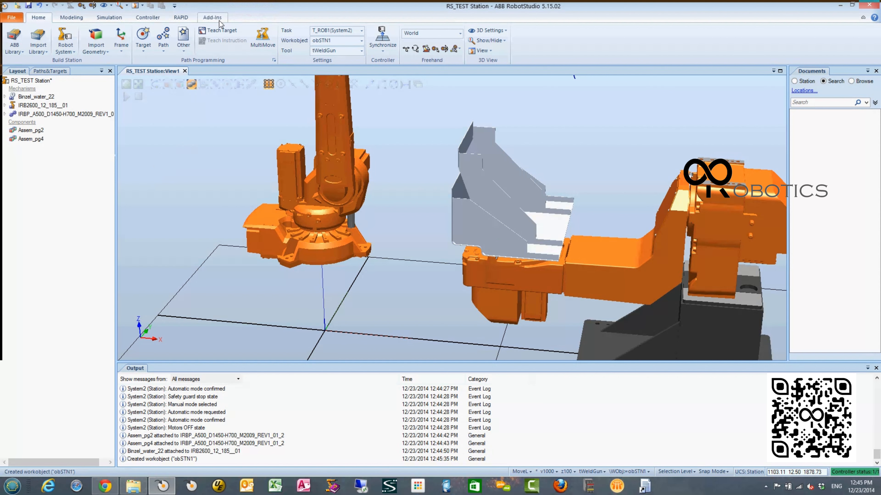
pyautogui.click(212, 19)
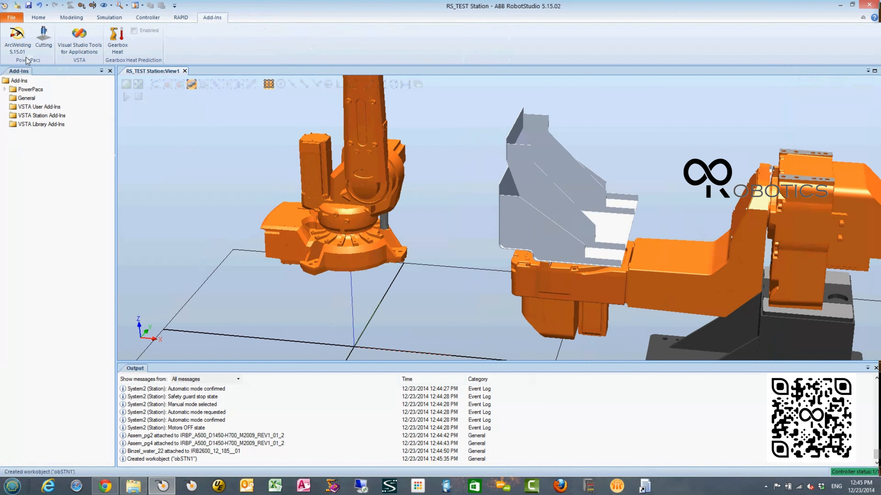